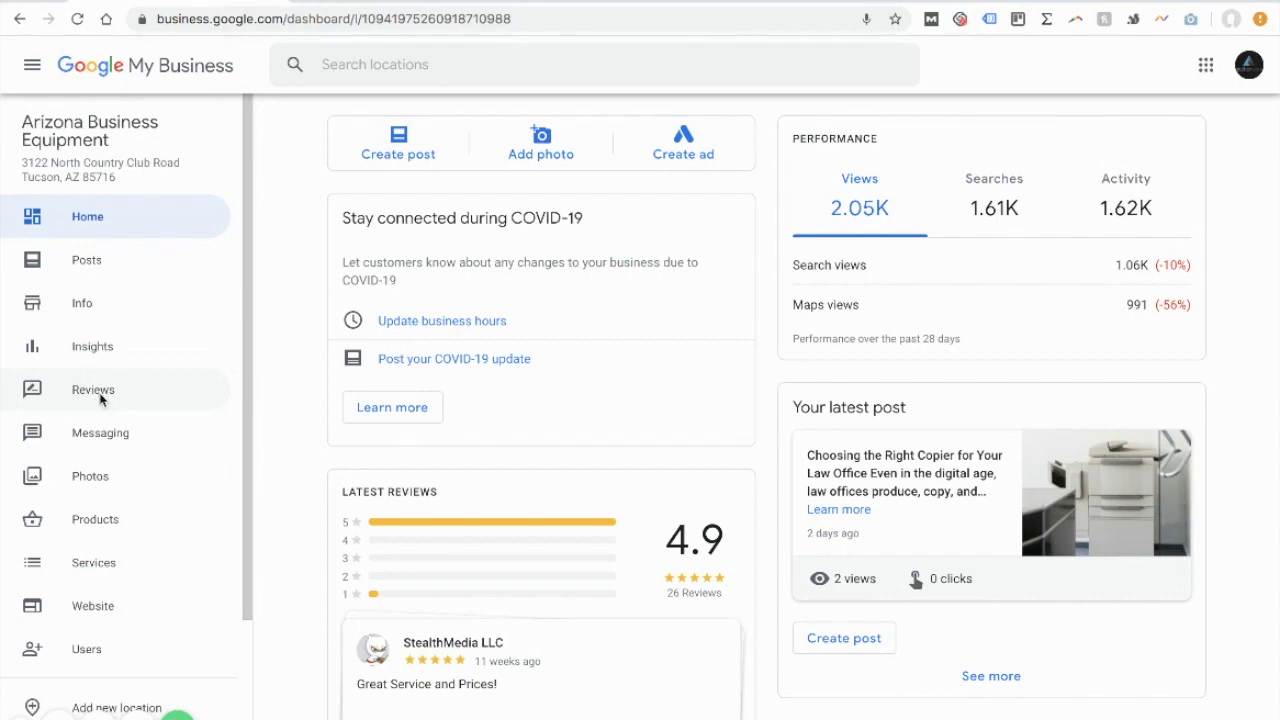
Open the Posts section of the Arizona Business Equipment listing and look over the latest post.
left_click(135, 272)
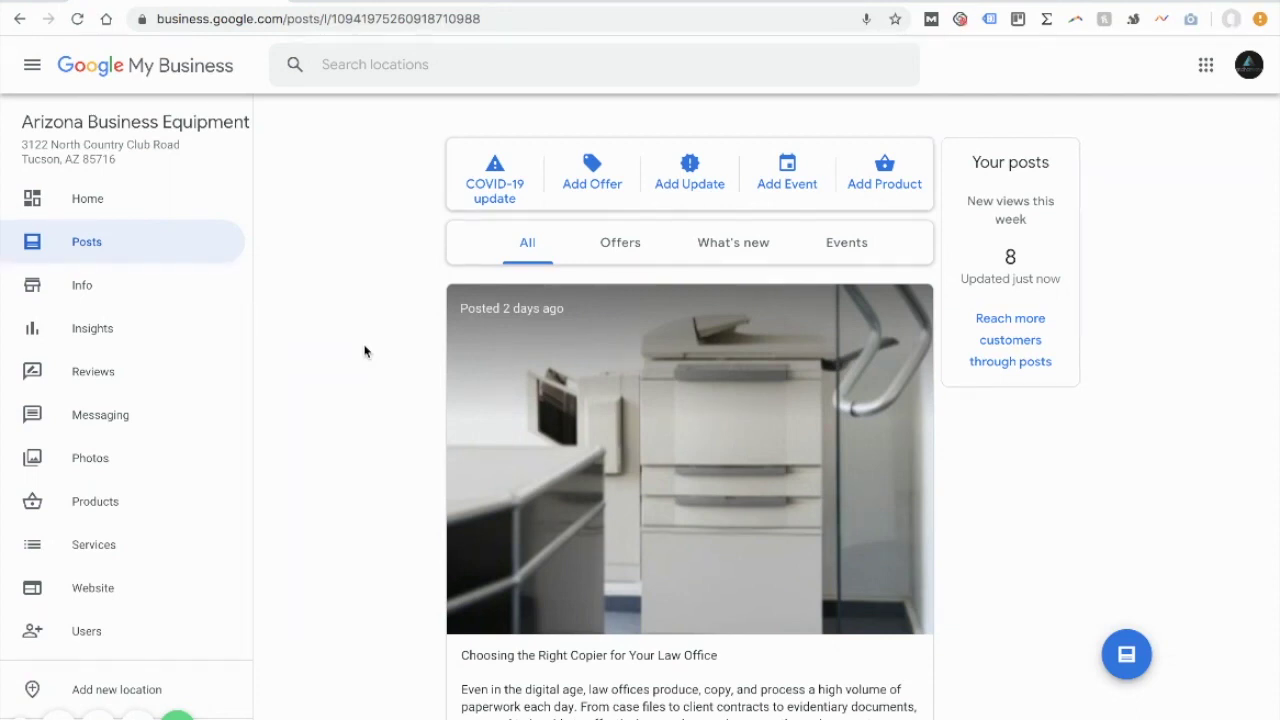
scroll(365, 351, "down", 2)
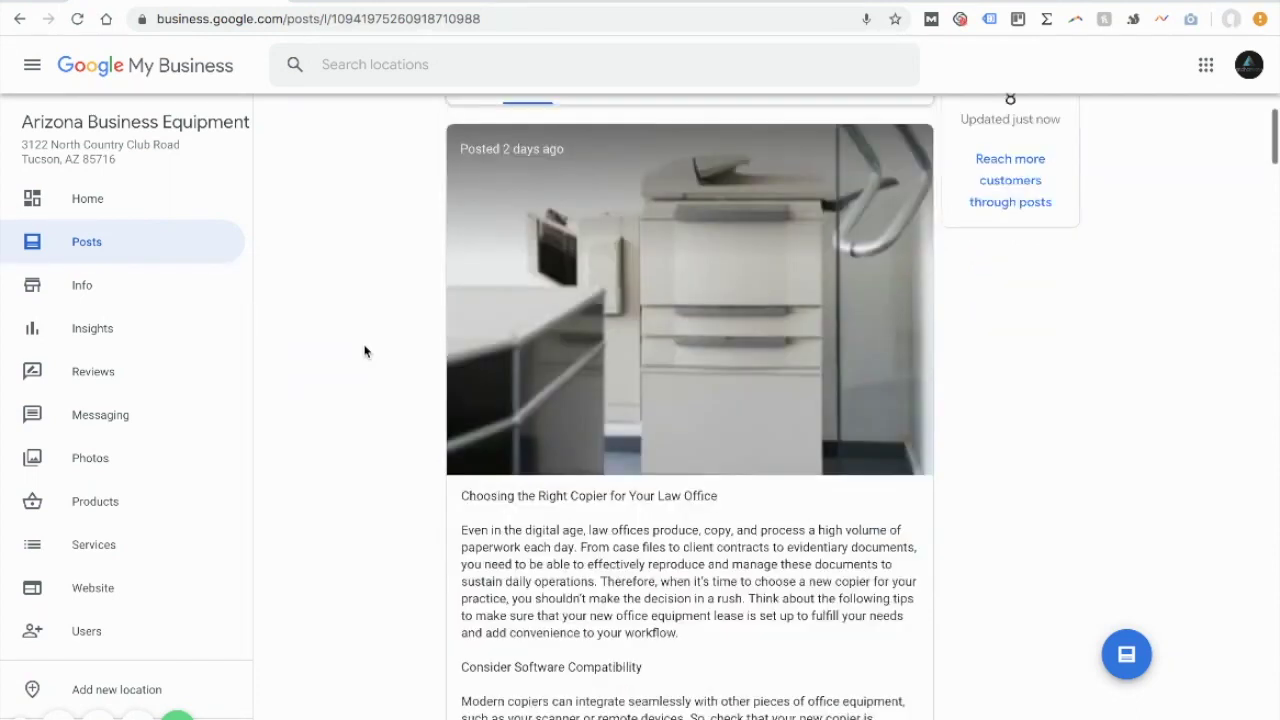
scroll(365, 351, "up", 2)
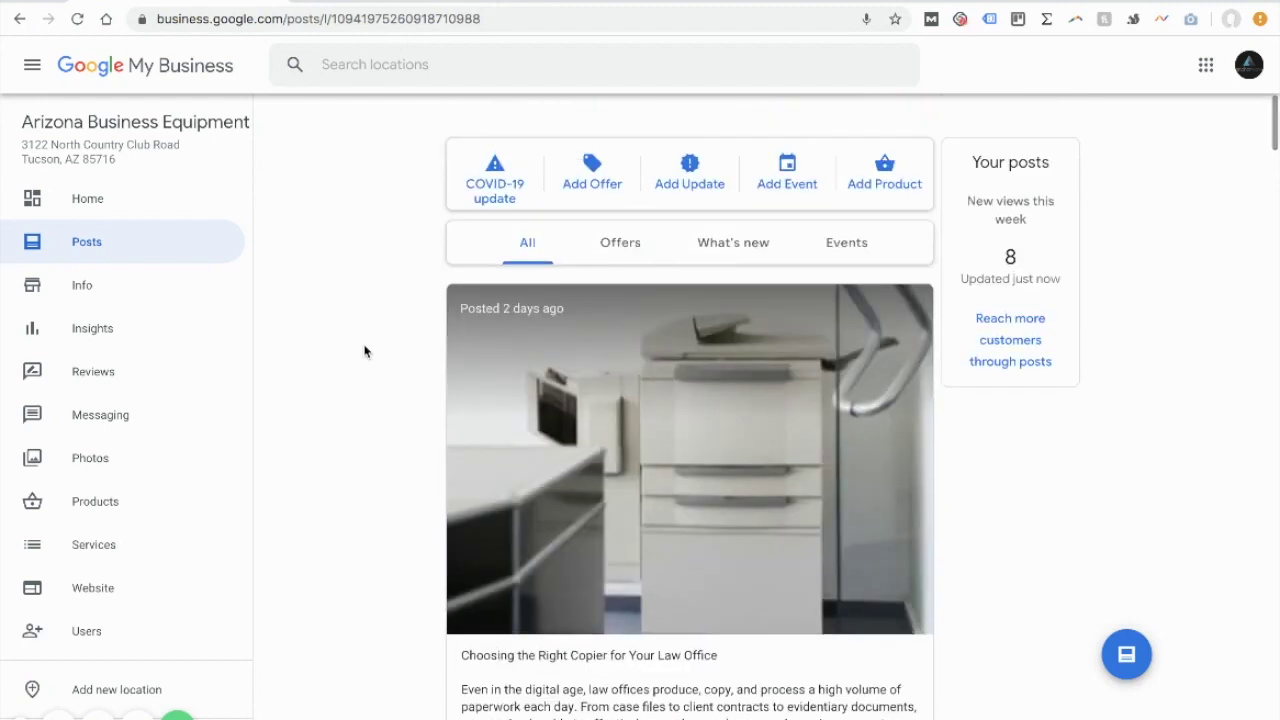
Examine the creation forms for an offer, an update and a product, closing each without entering anything.
left_click(583, 176)
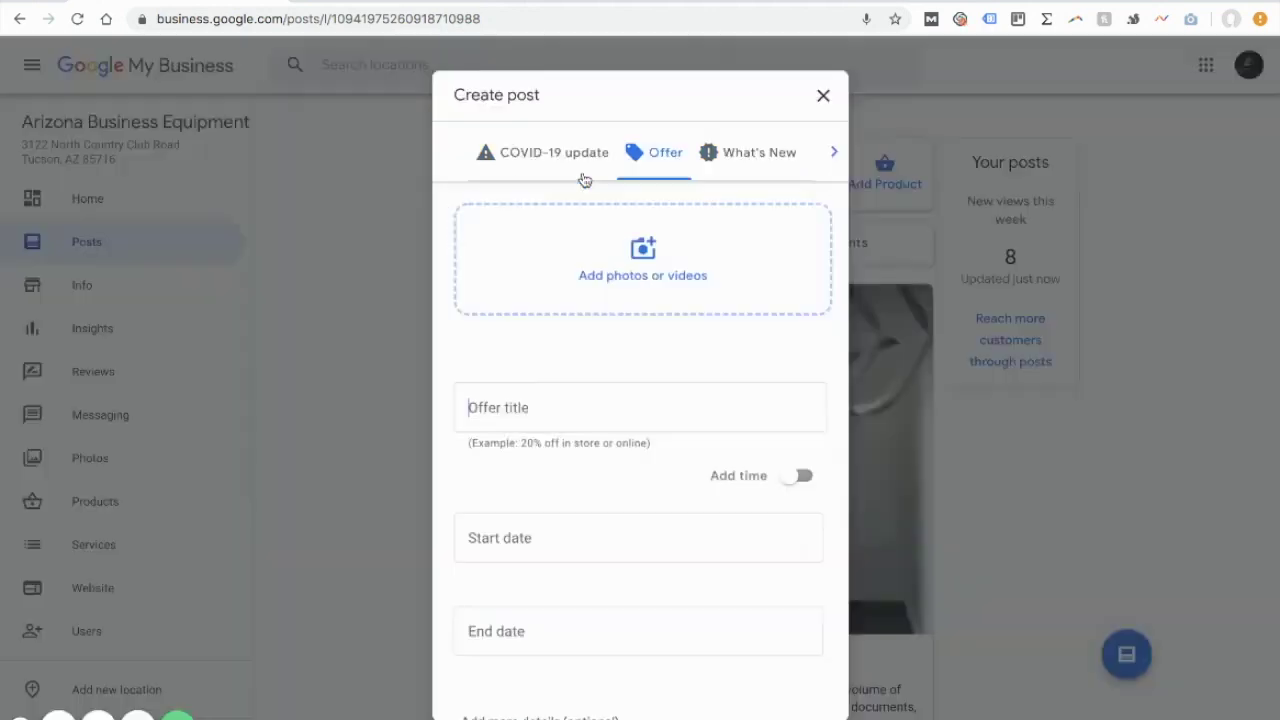
left_click(824, 94)
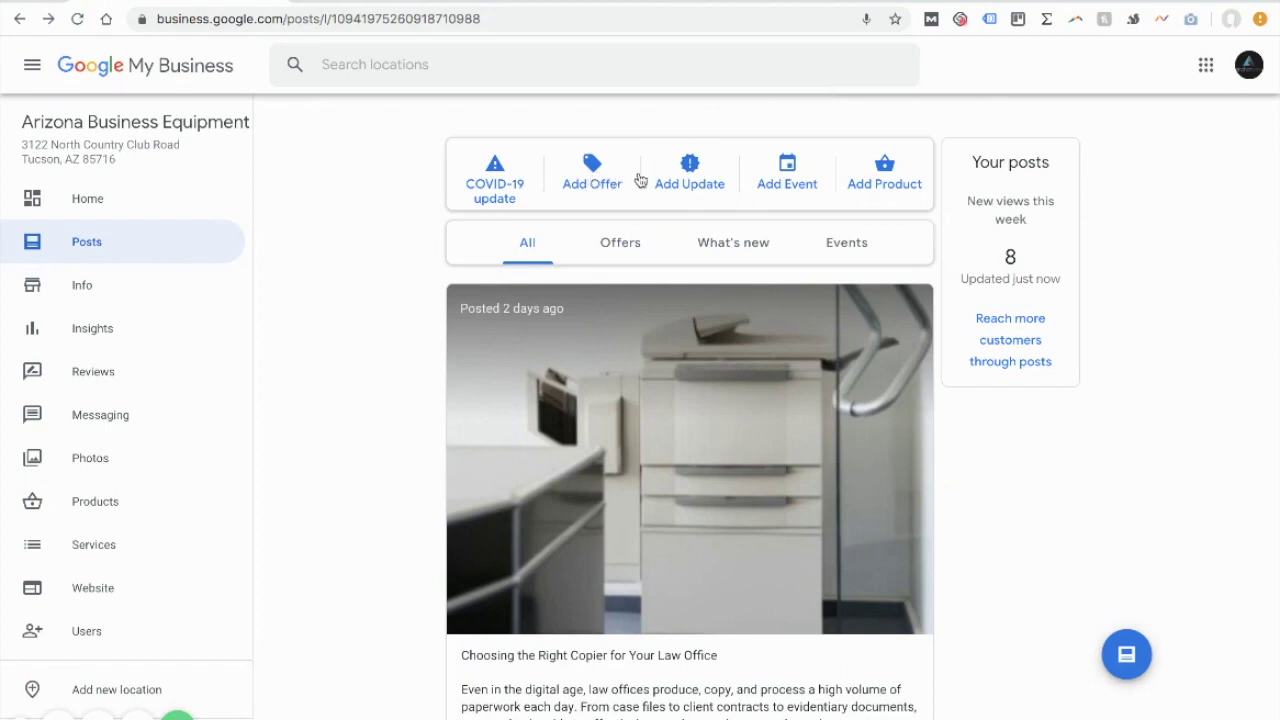
left_click(703, 192)
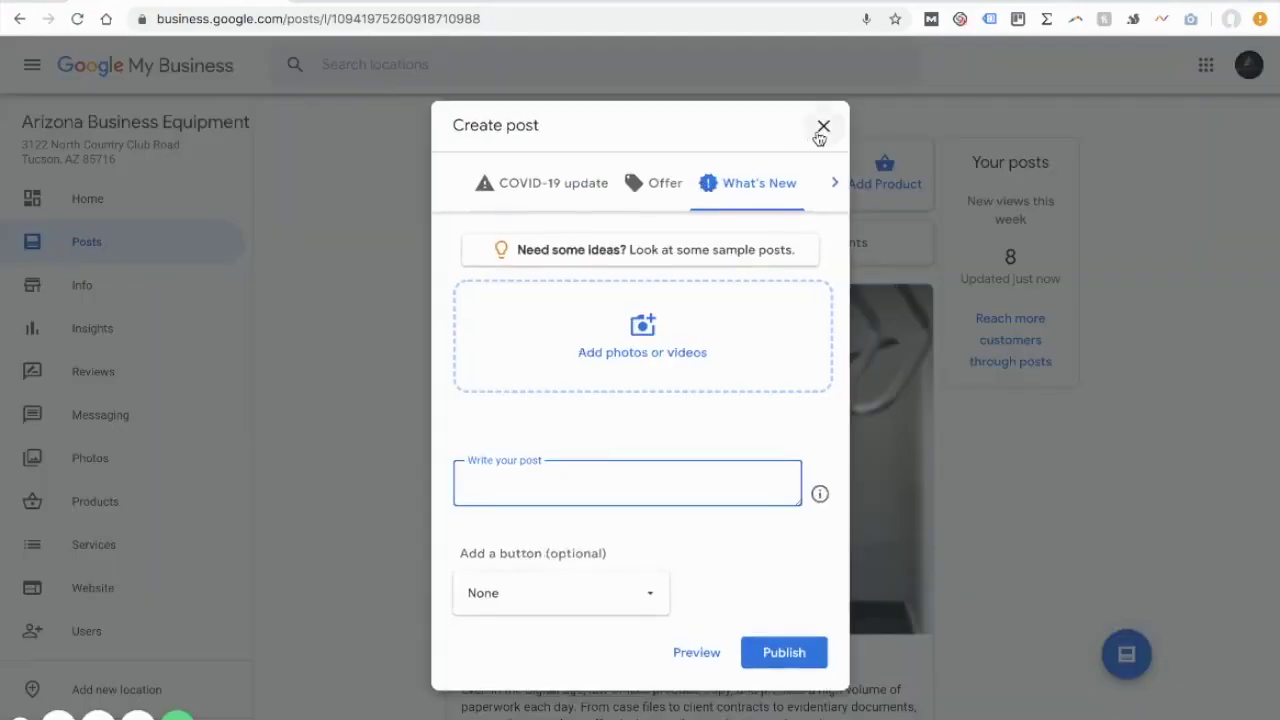
left_click(822, 128)
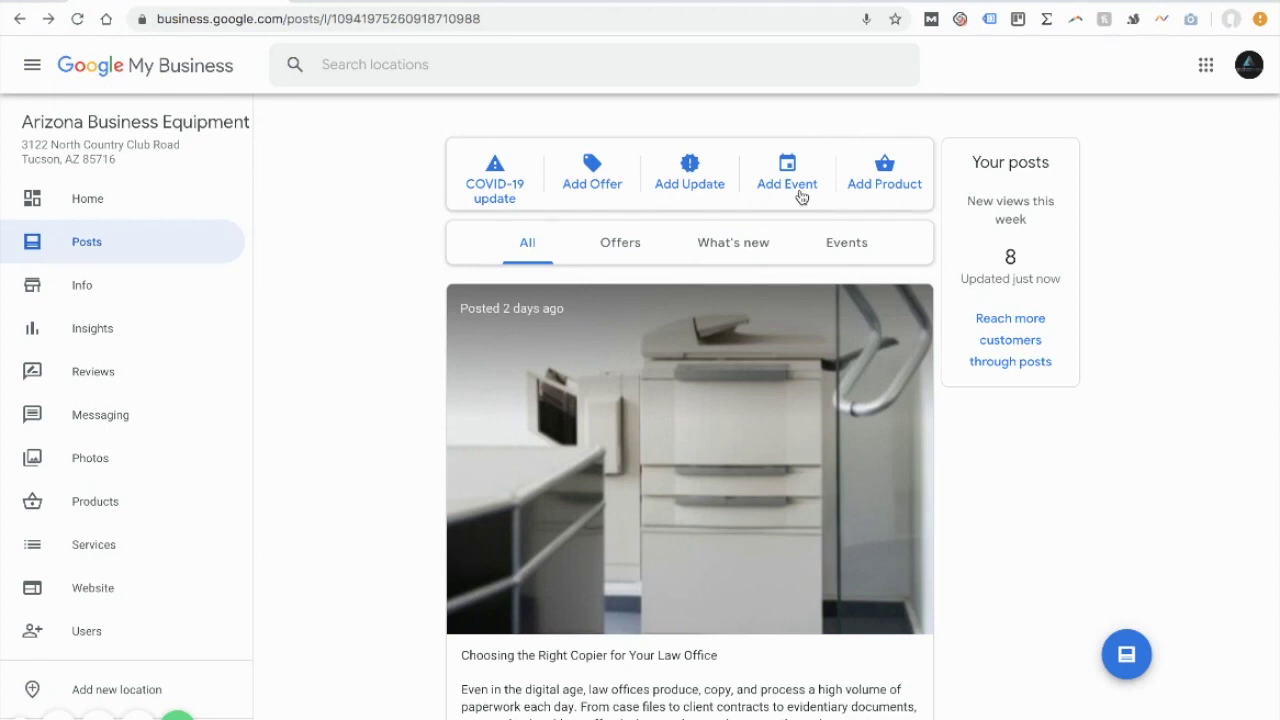
left_click(869, 196)
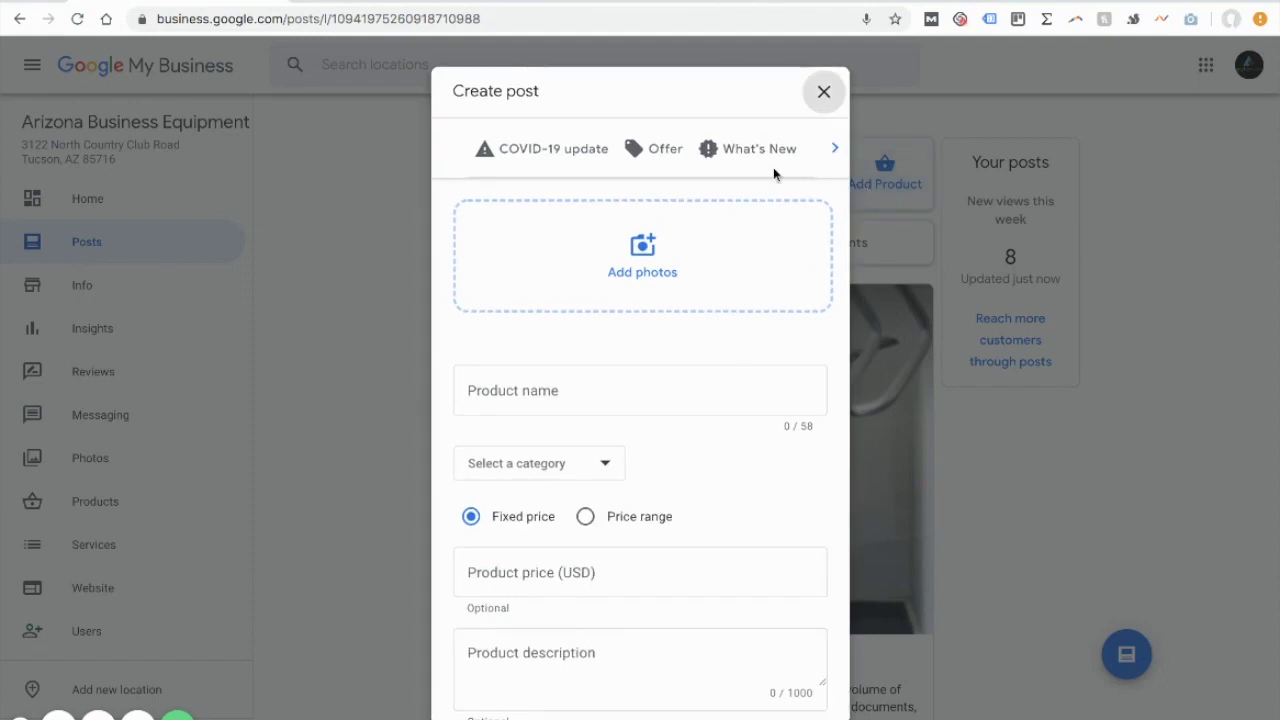
left_click(822, 90)
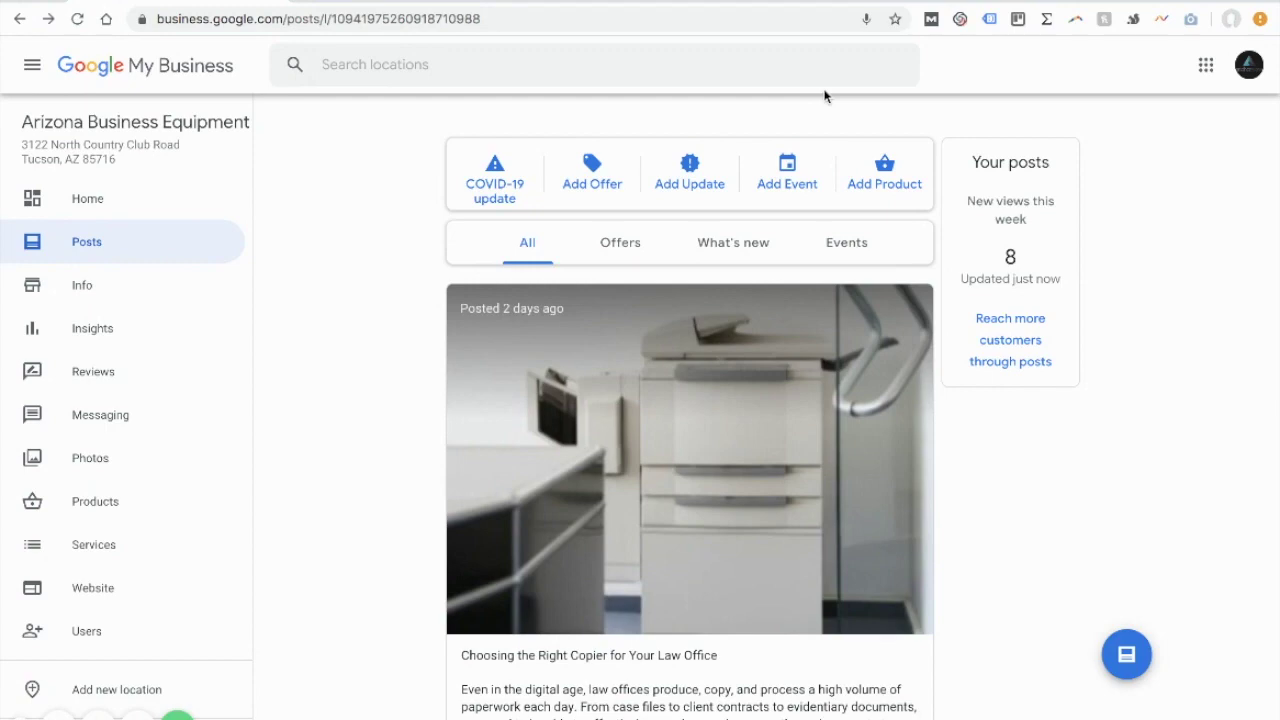
Read through the published post about choosing a copier for a law office, including its button and engagement figures.
left_click(733, 242)
scroll(677, 591, "down", 5)
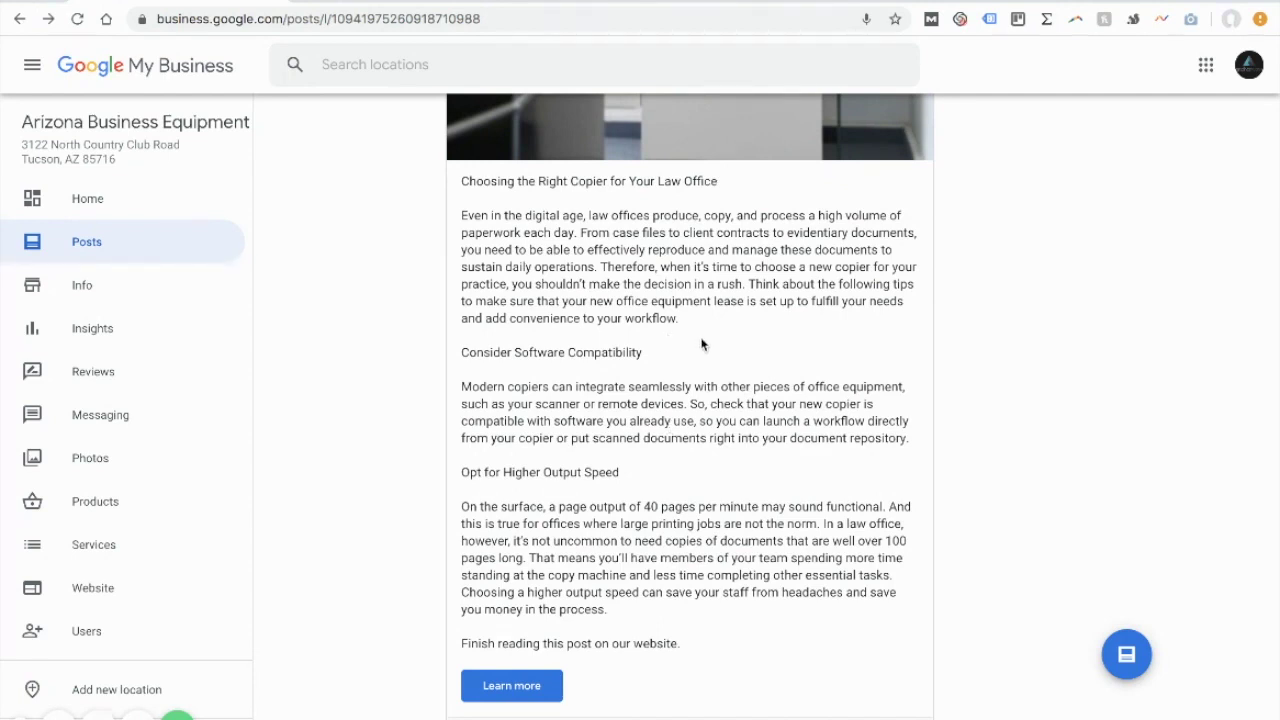
scroll(701, 345, "down", 2)
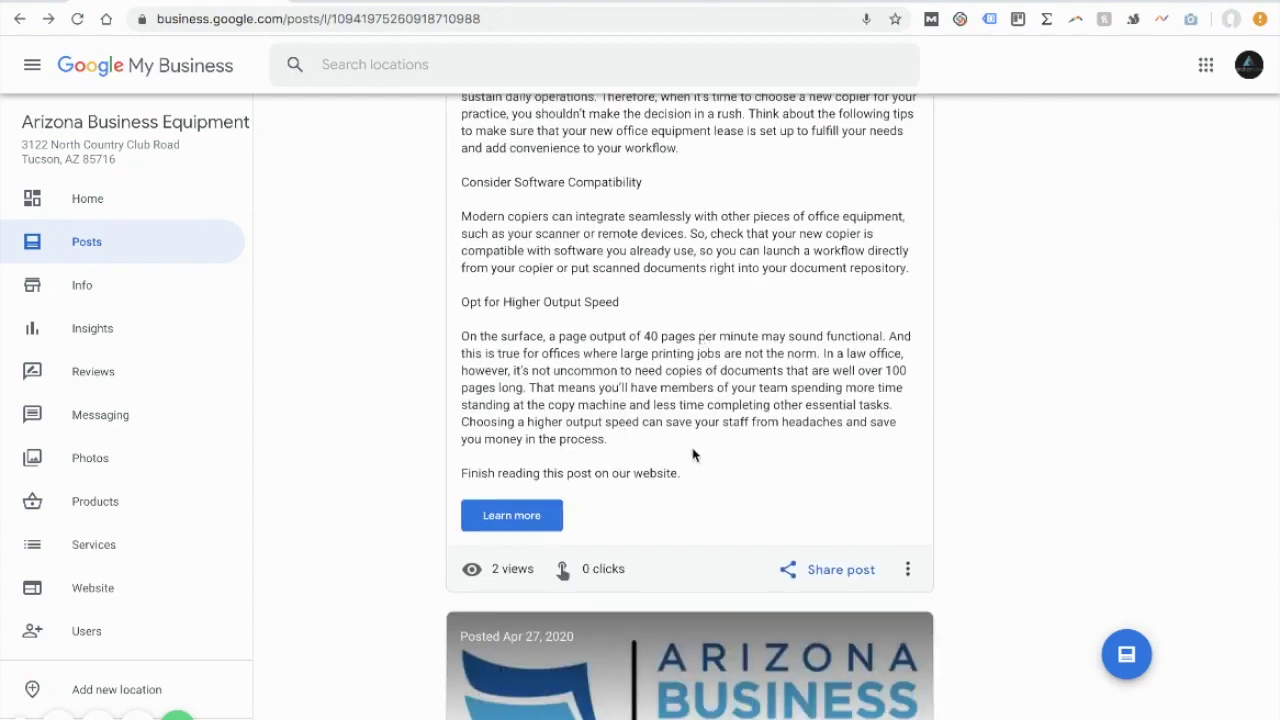
scroll(692, 455, "up", 1)
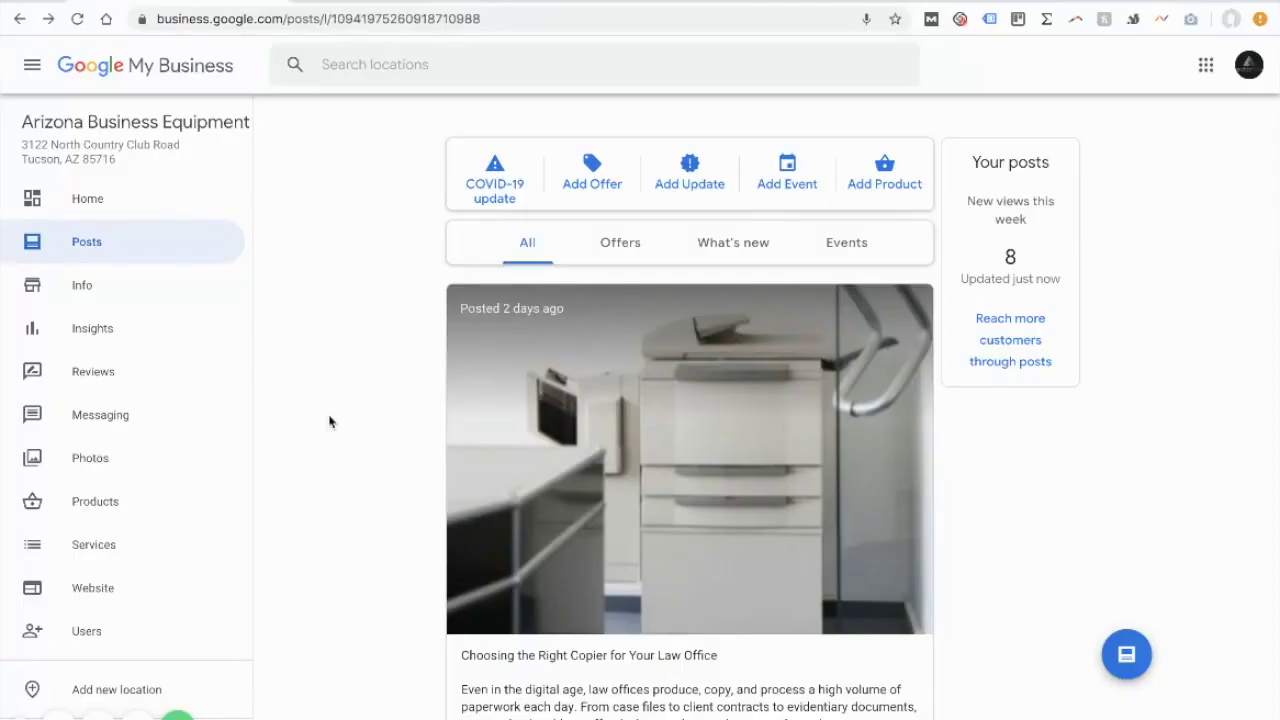
Start a new post and choose What's New as its type, checking the Offer form along the way.
left_click(1127, 657)
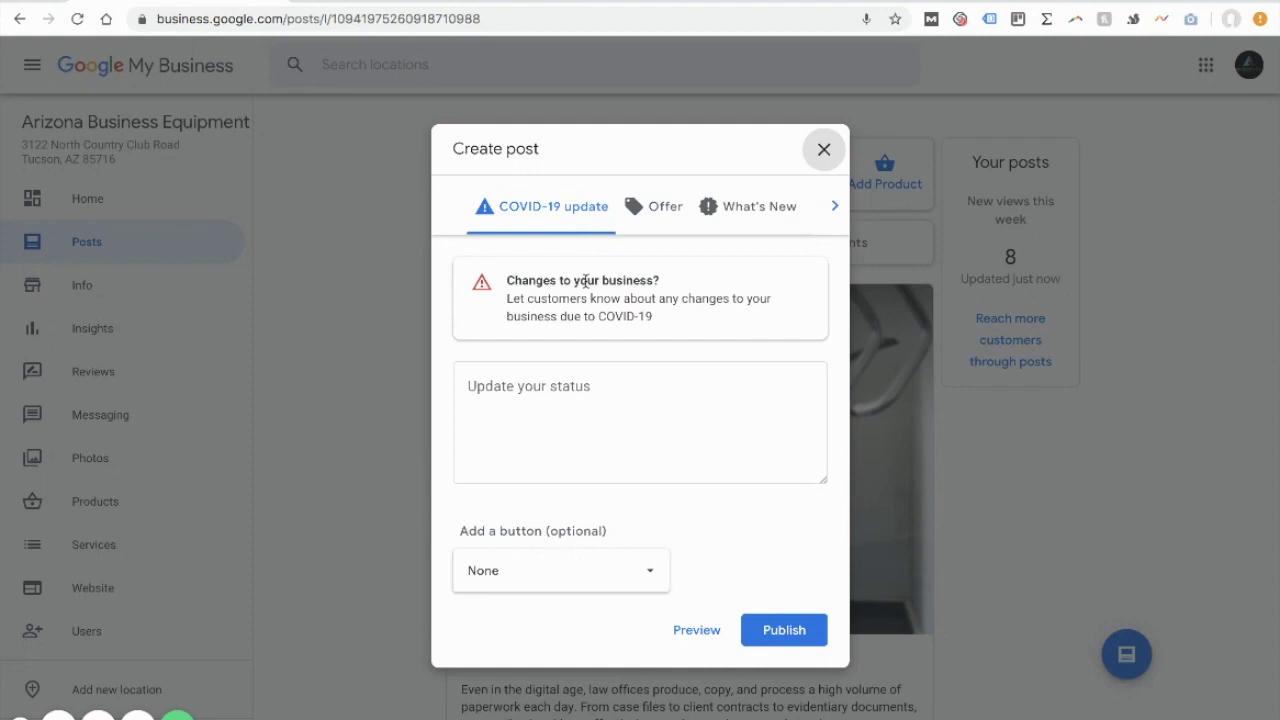
left_click(744, 217)
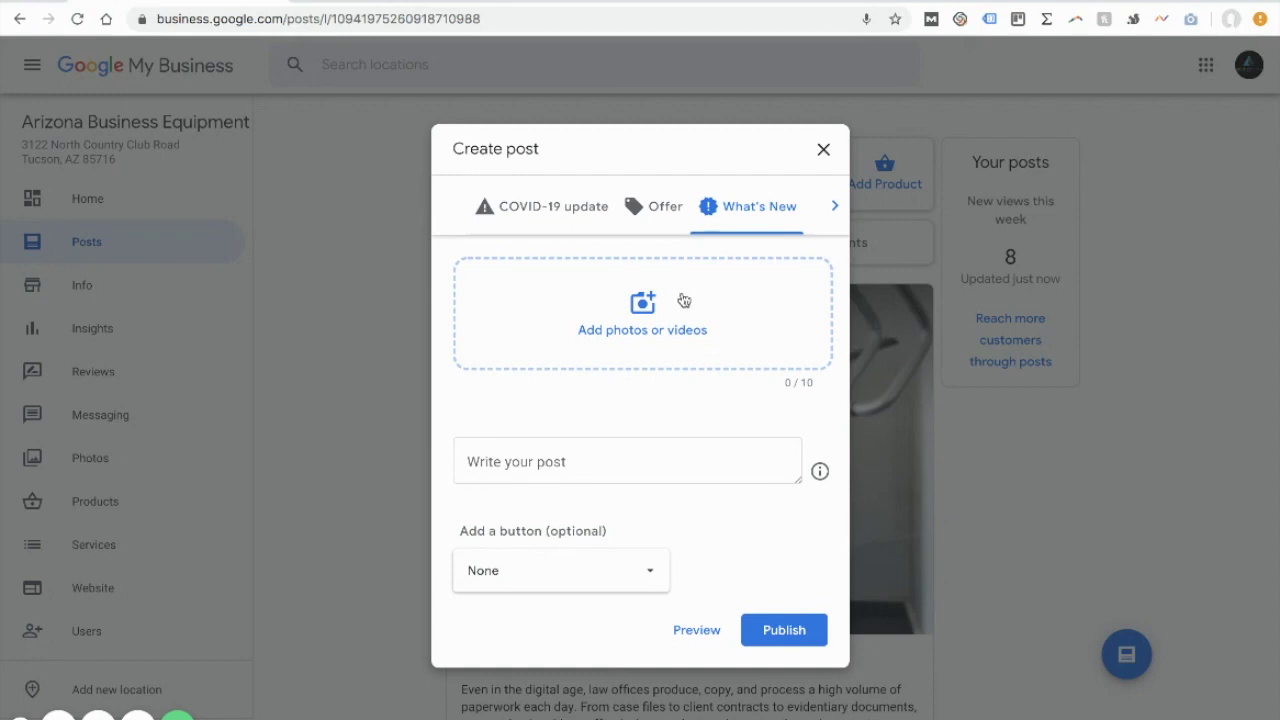
left_click(650, 211)
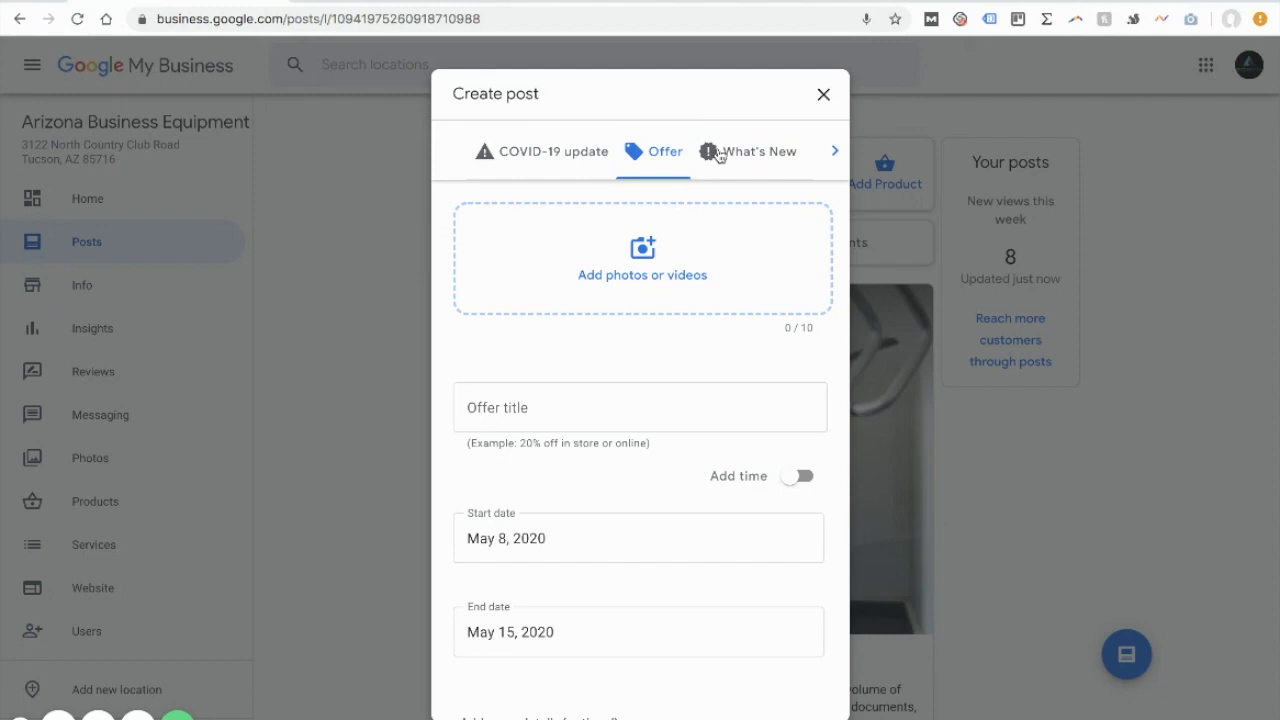
left_click(737, 151)
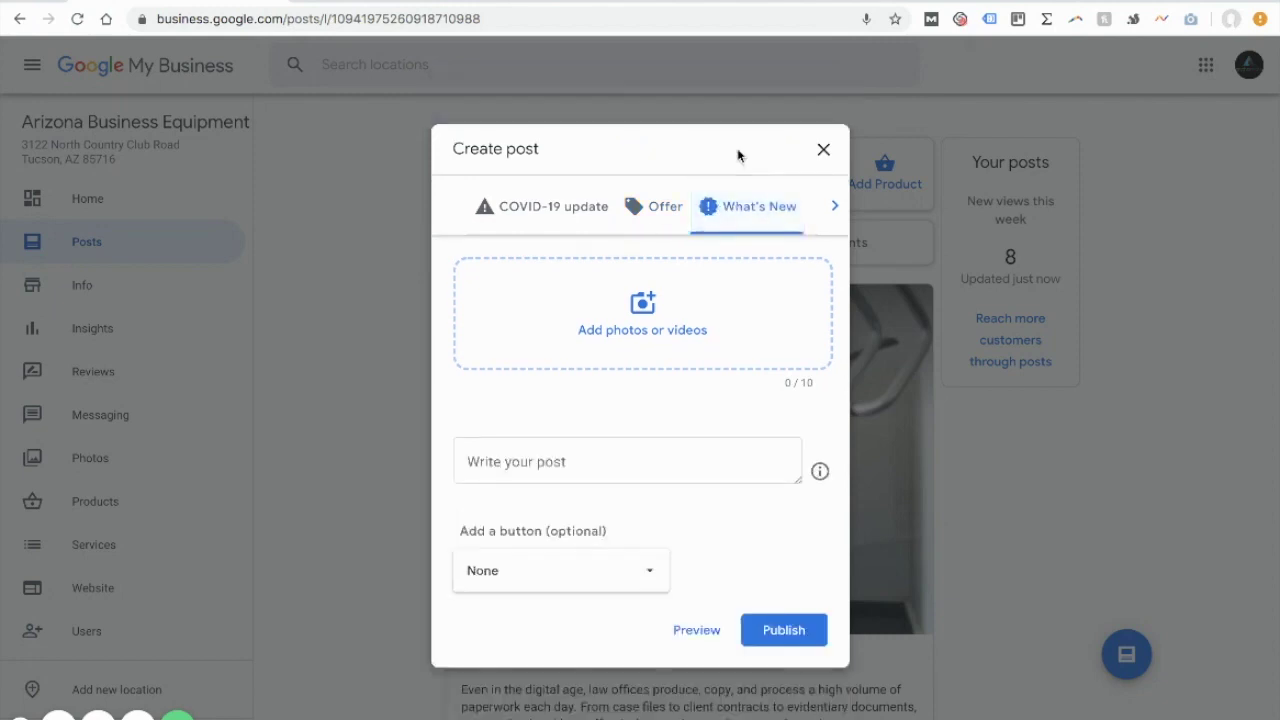
Write "Copy goes here~" as the post text and attach an image from the computer.
left_click(598, 460)
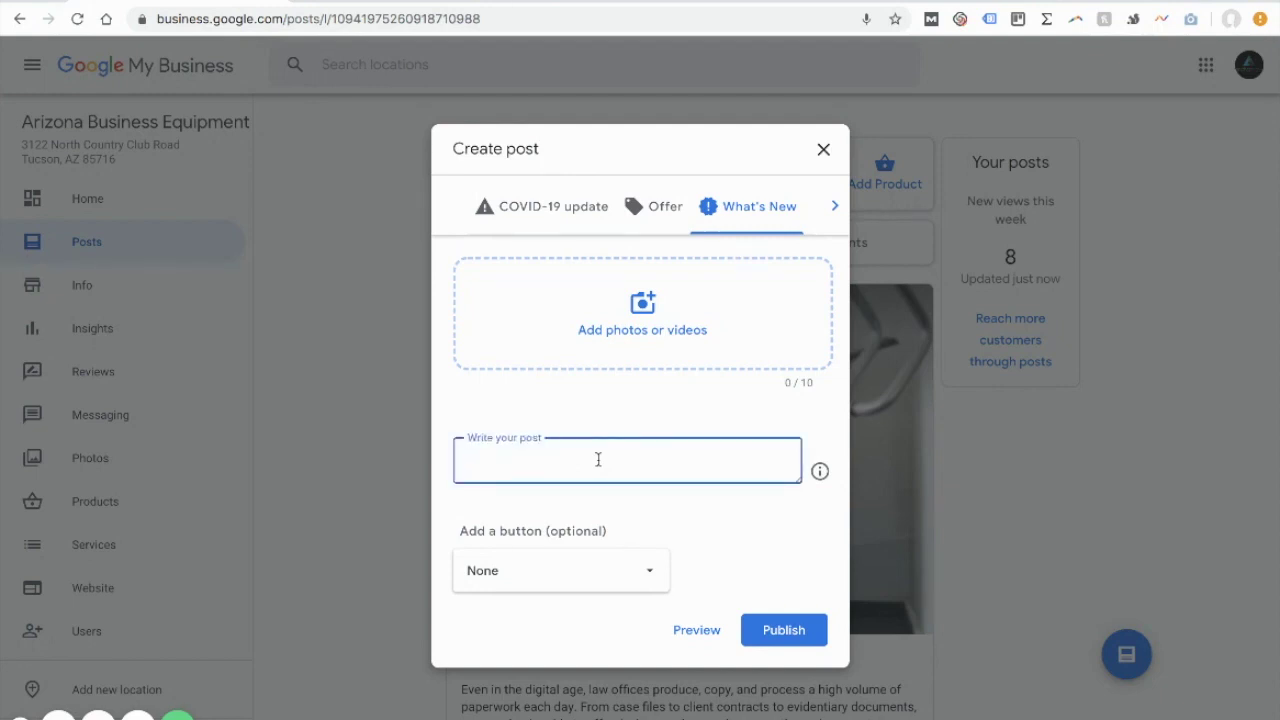
type("Copy goes here")
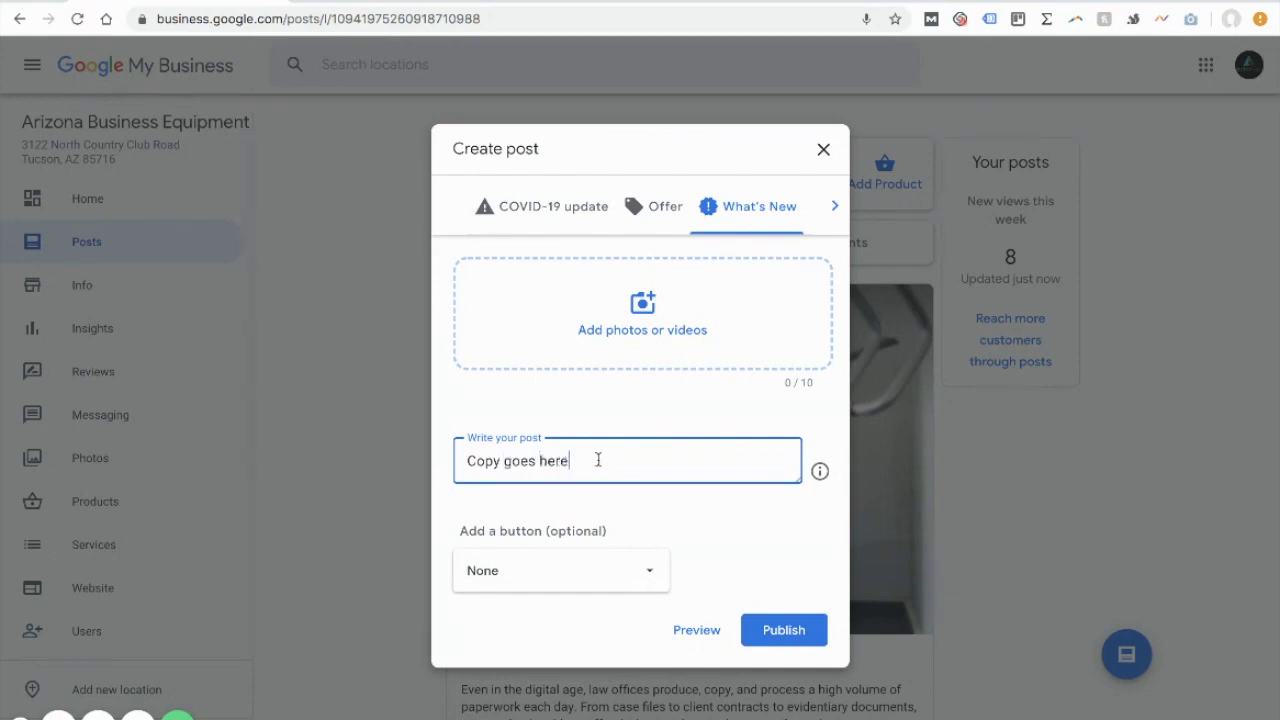
type("--")
left_click(602, 318)
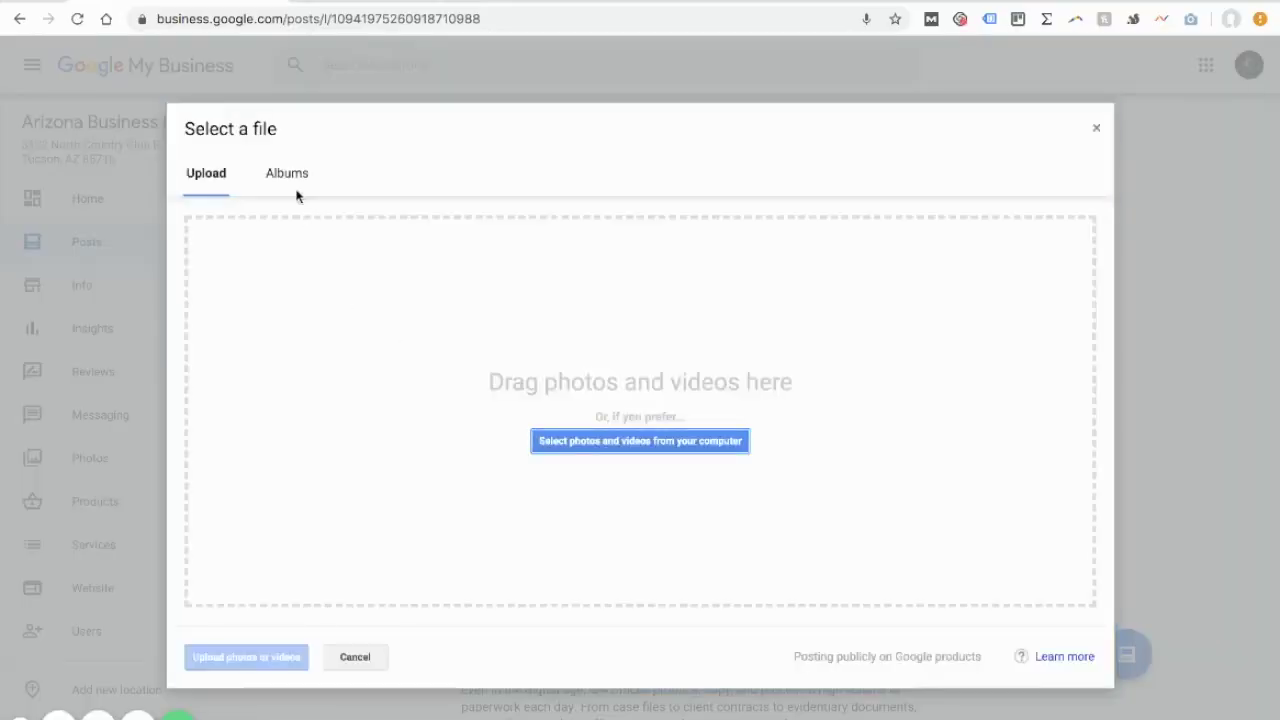
left_click(554, 443)
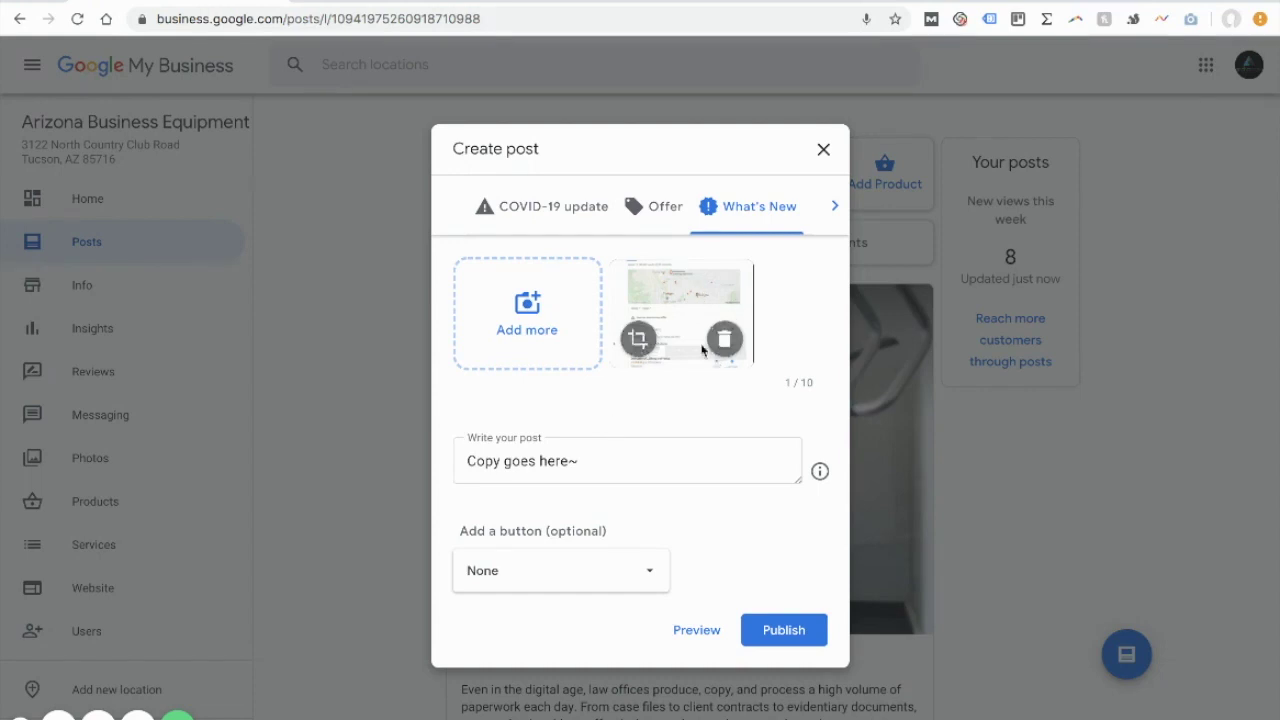
Add a Learn more button to the post and link it to google.com/contact.
left_click(580, 584)
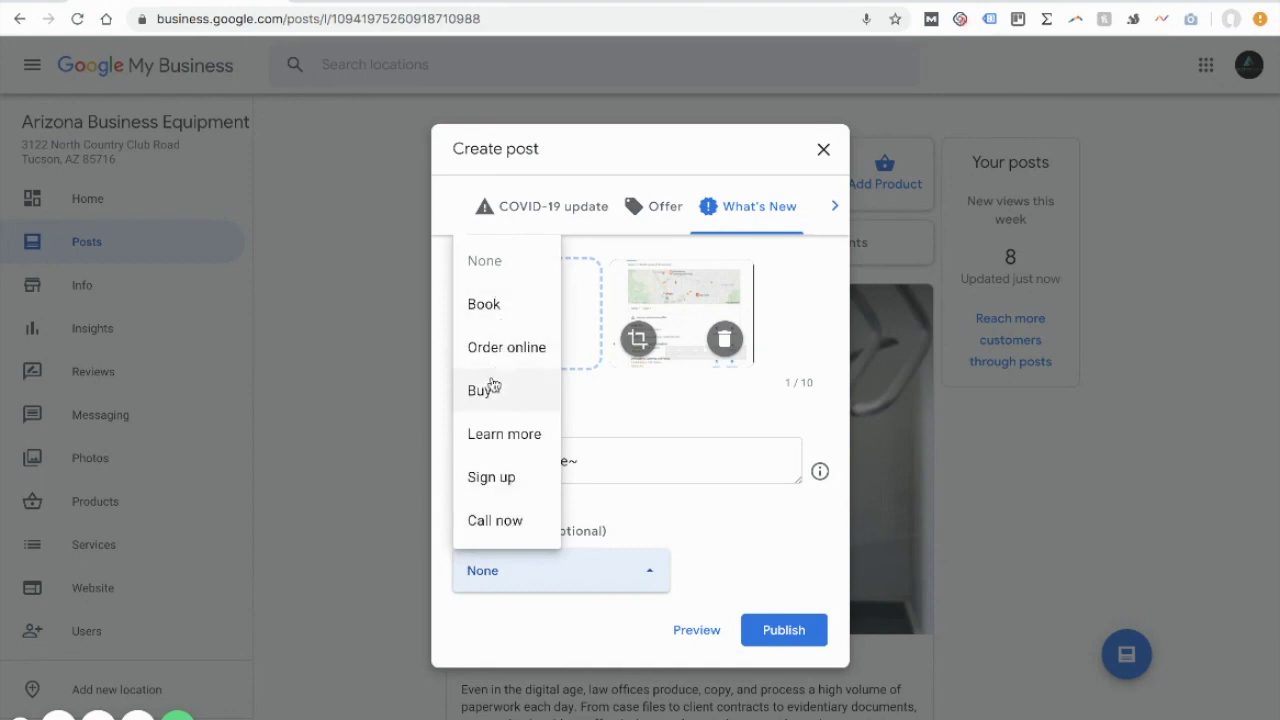
left_click(508, 438)
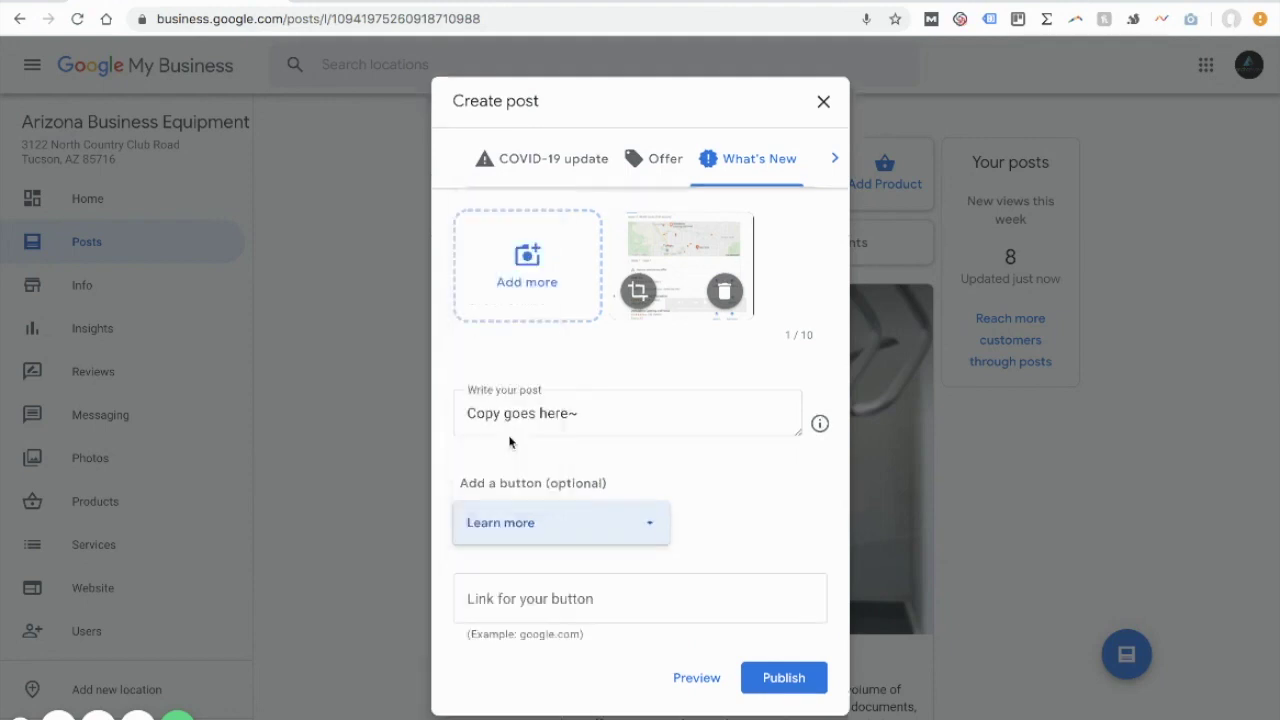
left_click(650, 599)
type("gog")
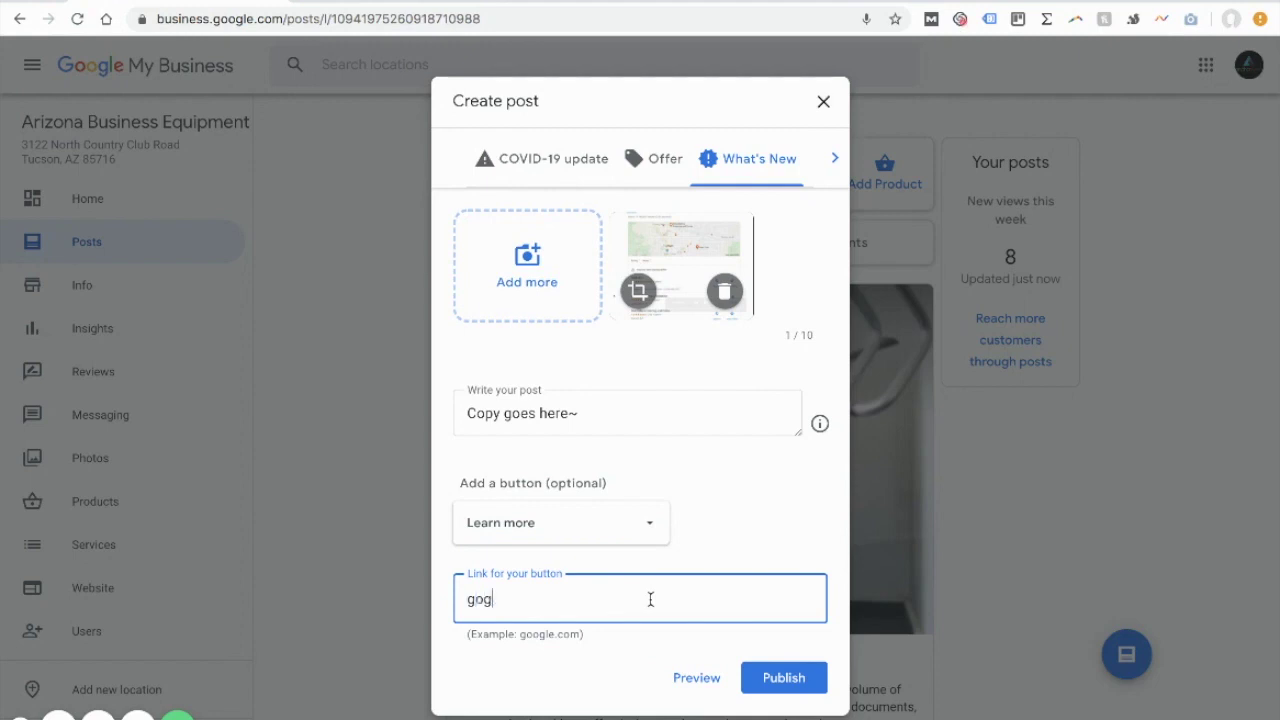
key("BackSpace")
type("ogle.com/contact")
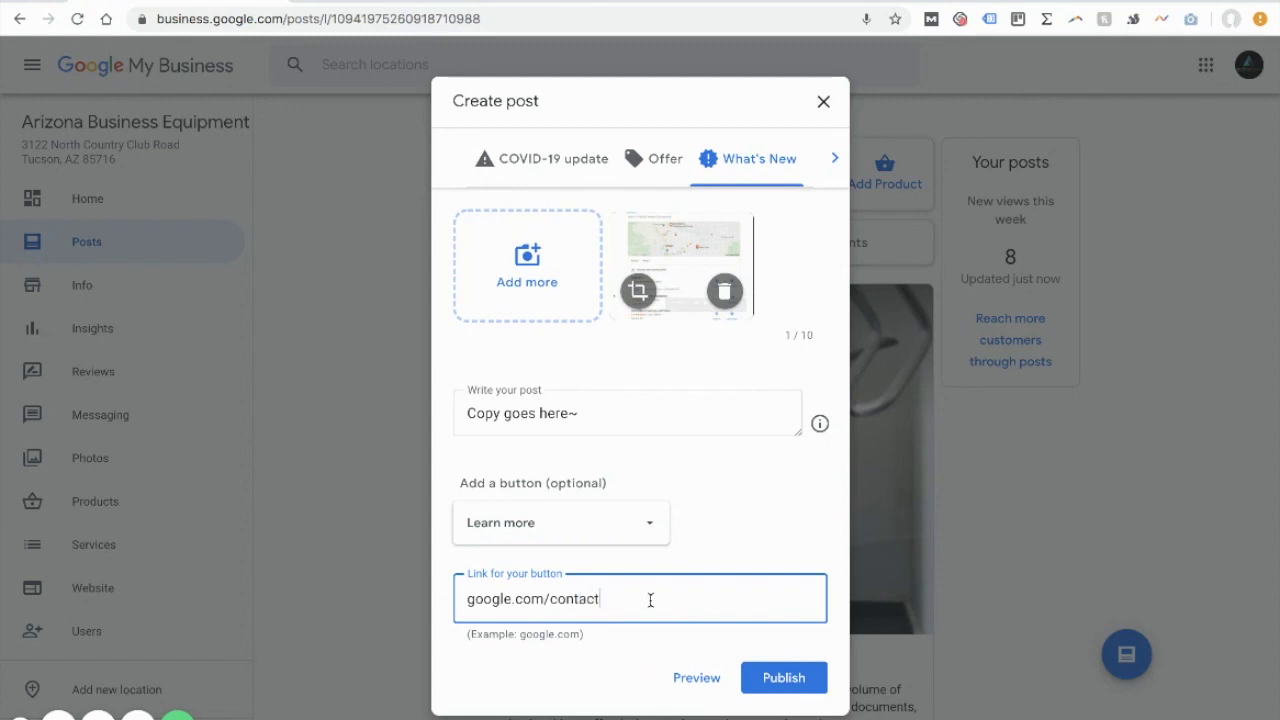
left_click_drag(474, 599, 603, 599)
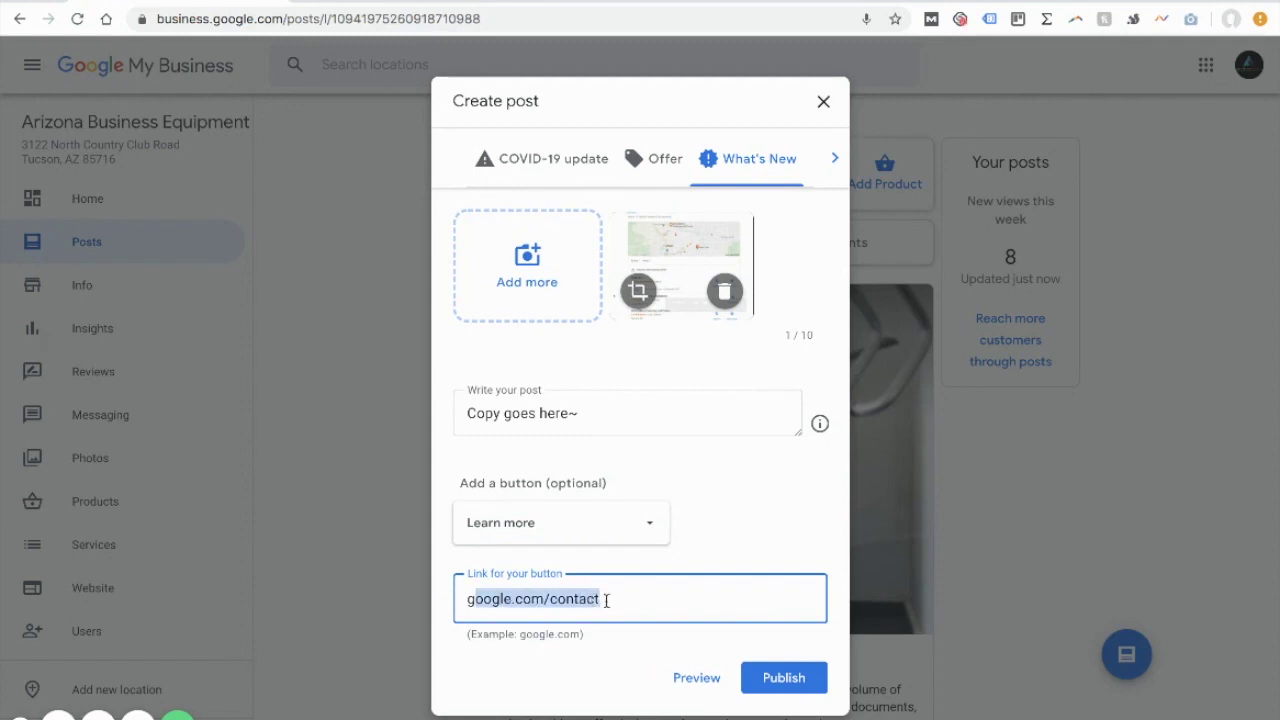
left_click(599, 599)
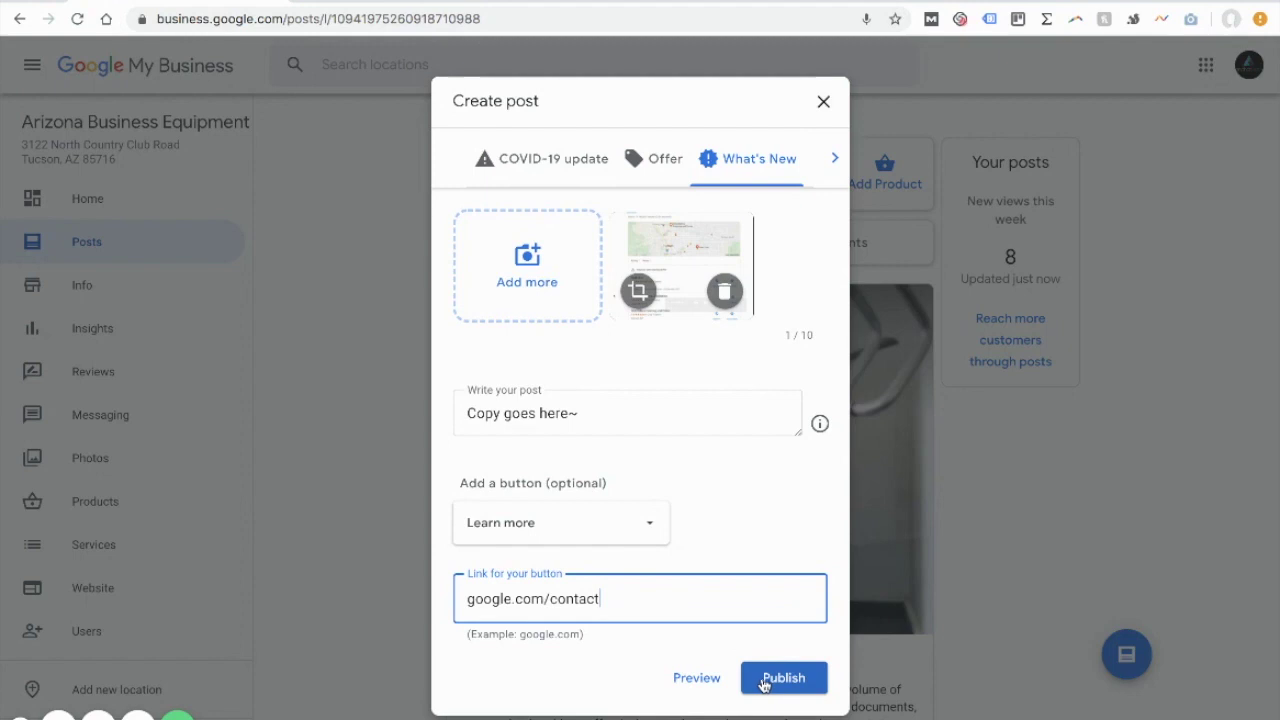
Preview the draft post's image, text and button, and close the draft without publishing it.
left_click(700, 679)
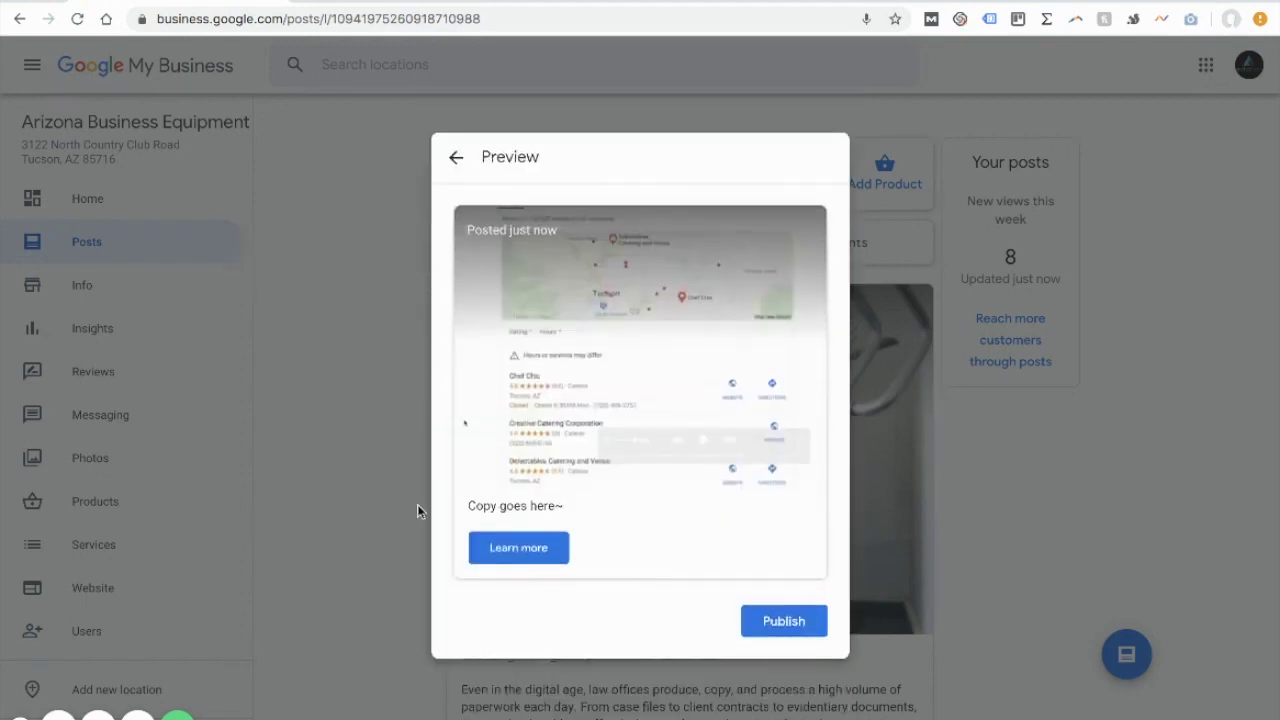
left_click_drag(459, 510, 564, 508)
left_click(541, 507)
left_click_drag(482, 508, 517, 562)
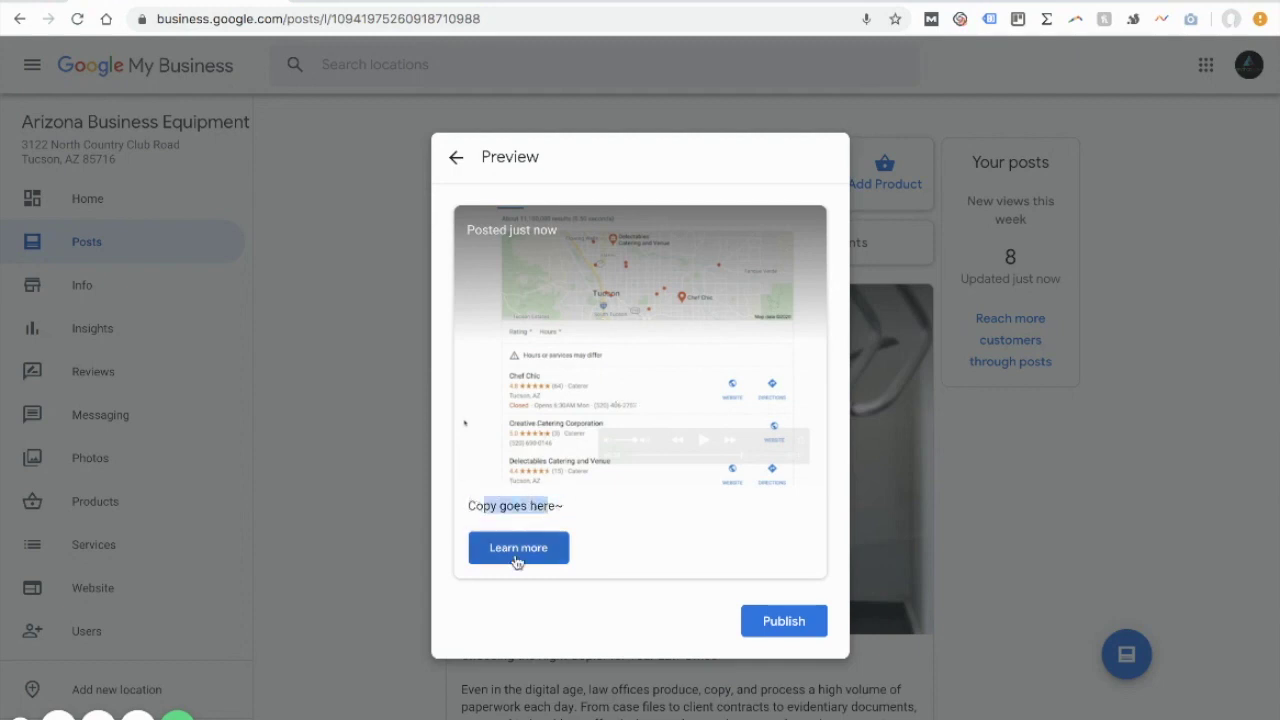
left_click(453, 159)
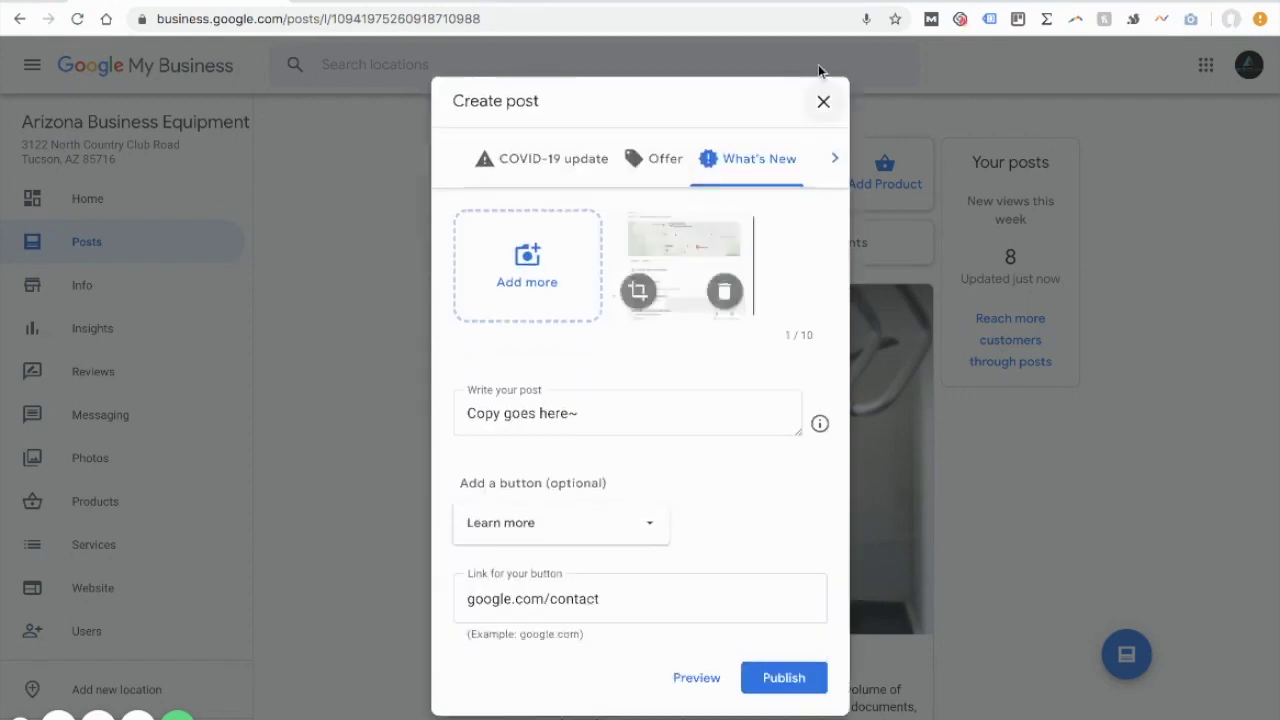
left_click(823, 101)
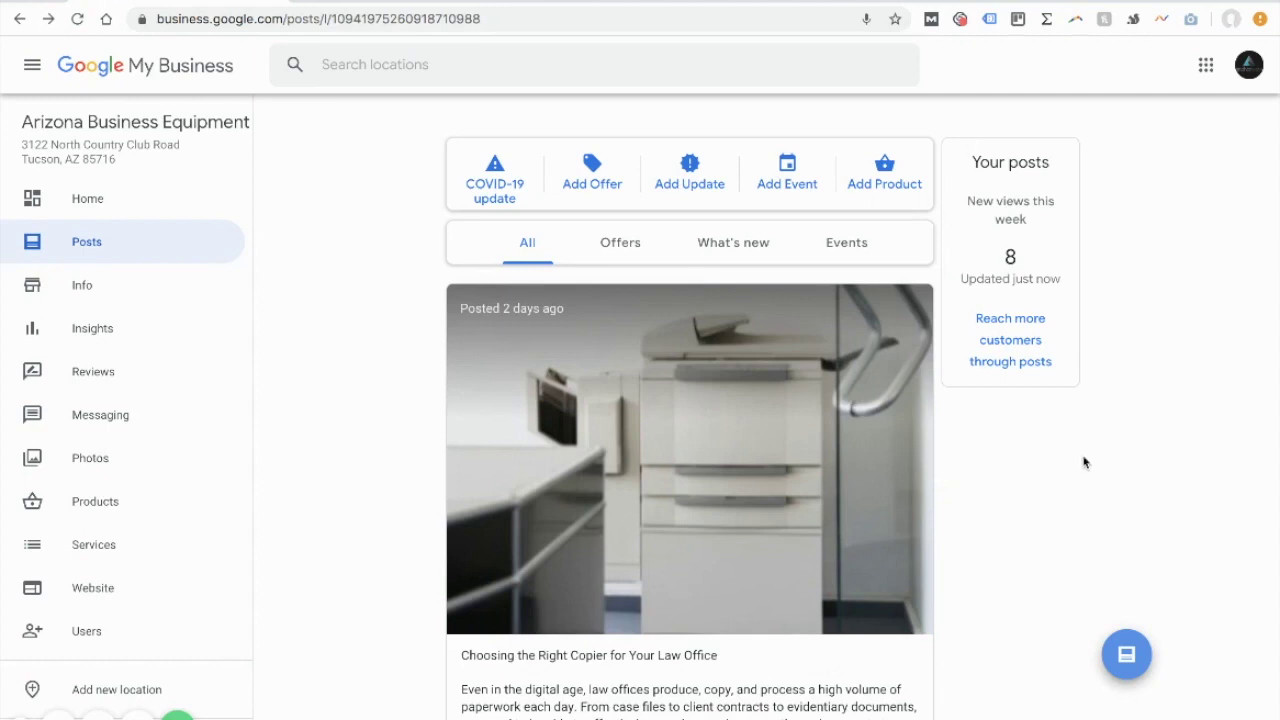
Search Google for "arizona business equipment" and examine how the latest post appears in the business profile.
key("alt+Home")
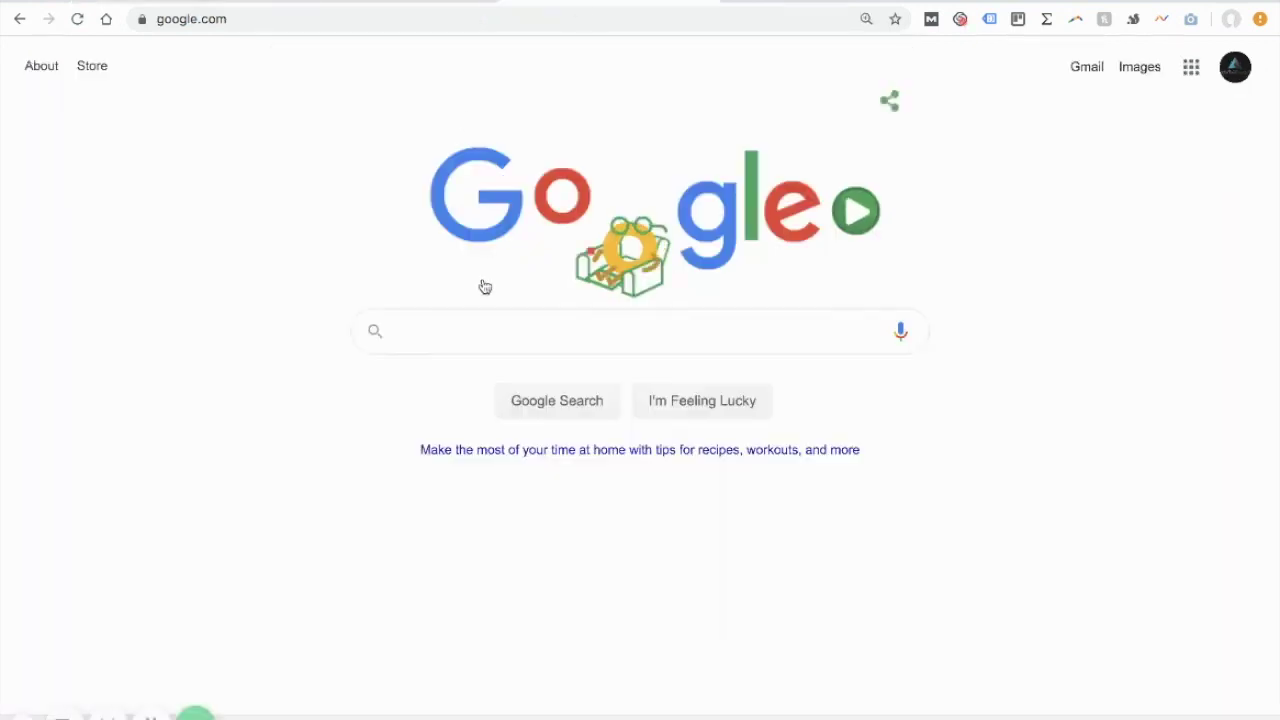
type("arizona business equipment")
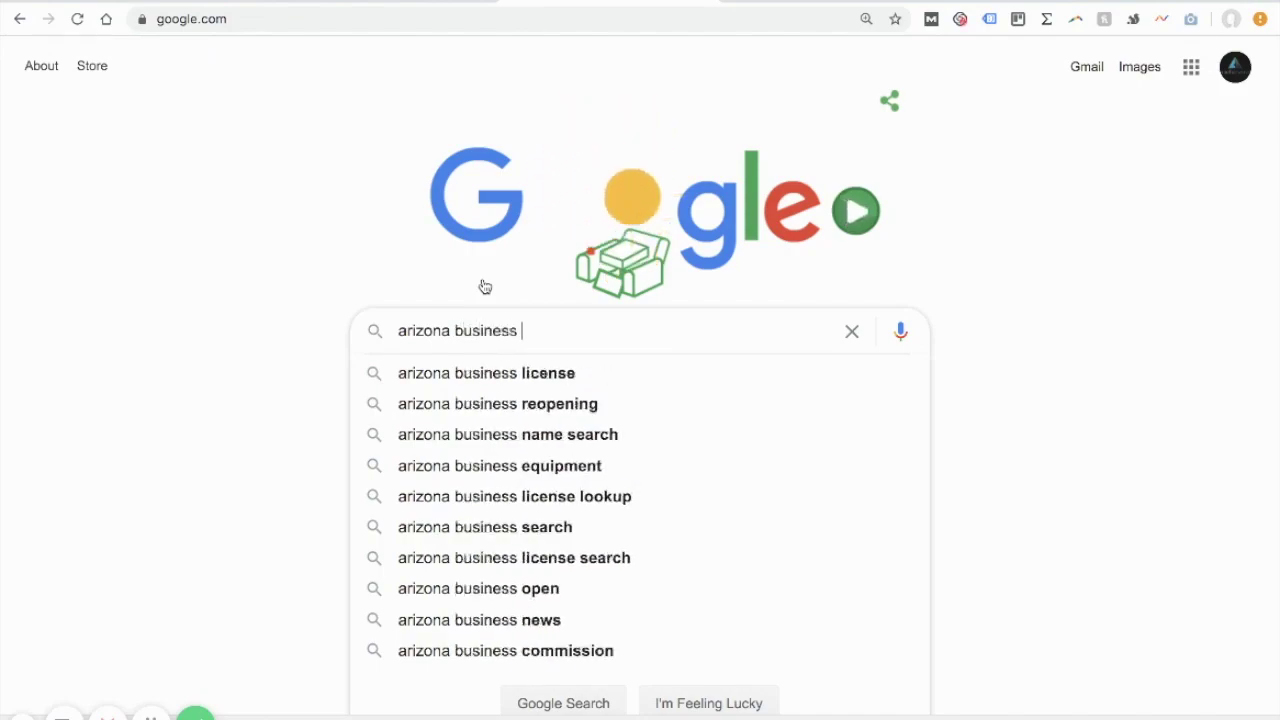
key("Return")
scroll(780, 343, "down", 10)
scroll(782, 343, "down", 7)
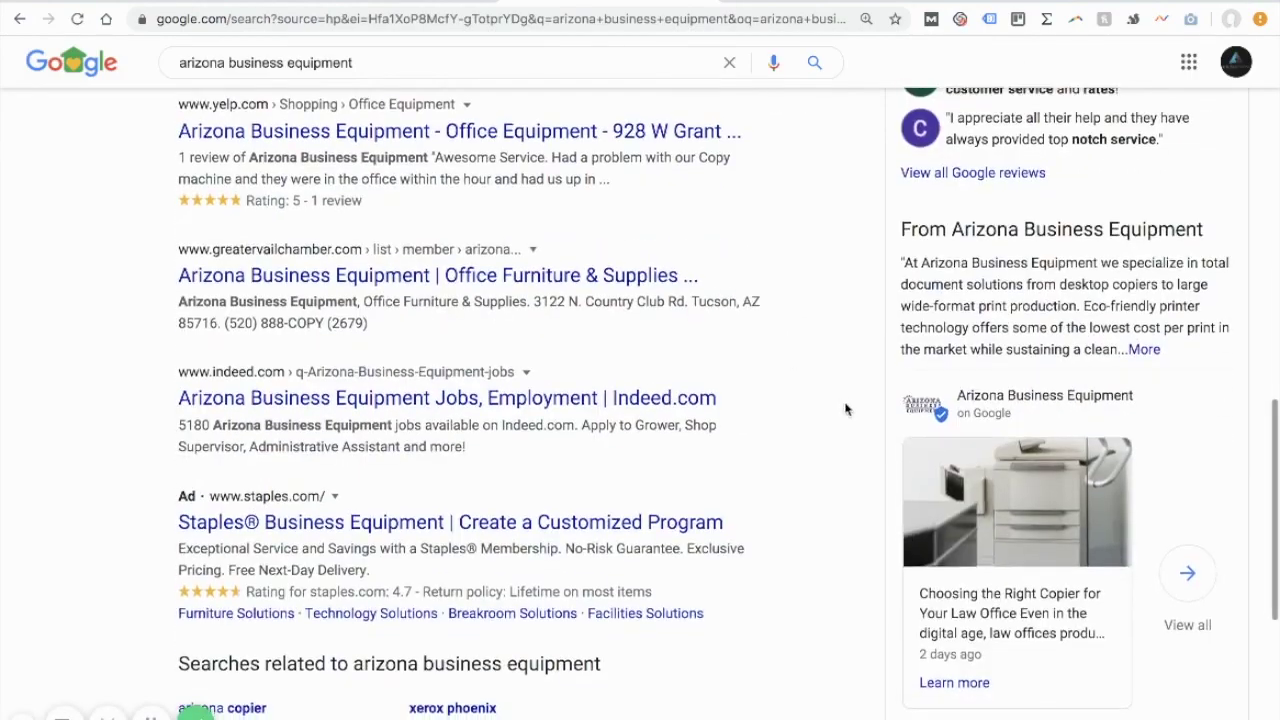
scroll(1022, 538, "down", 1)
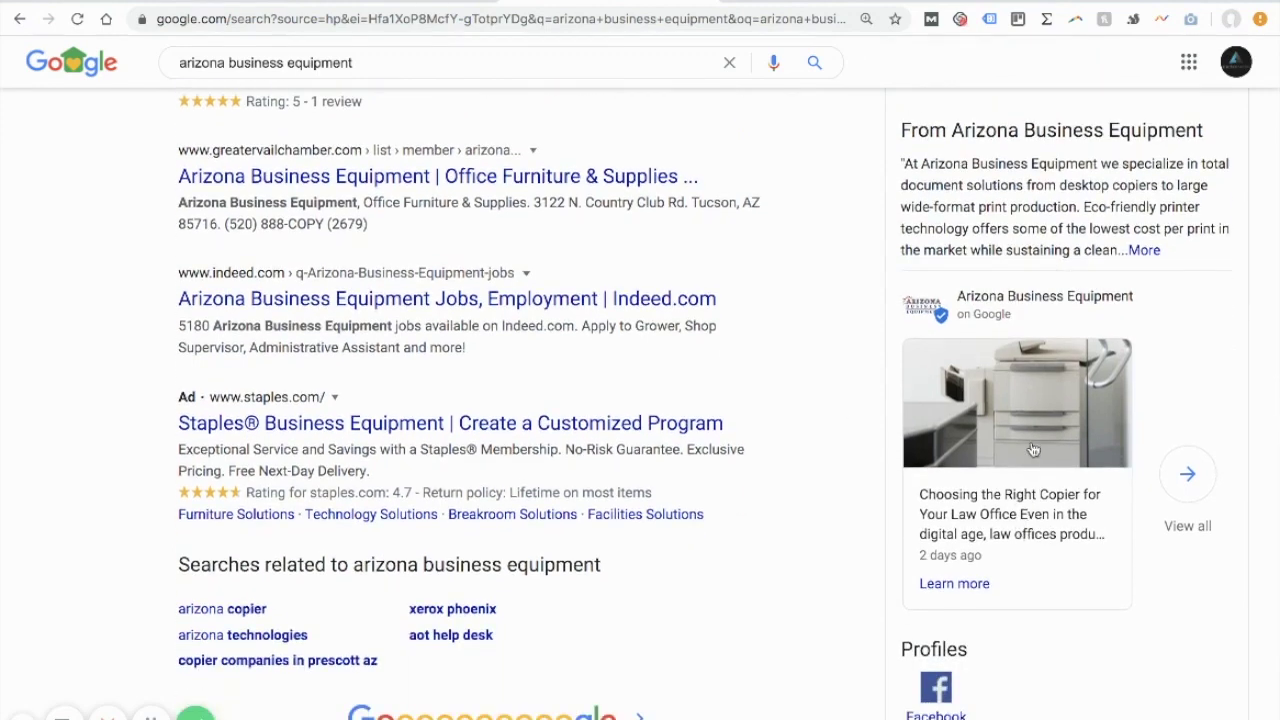
scroll(1077, 252, "up", 6)
scroll(1078, 258, "up", 5)
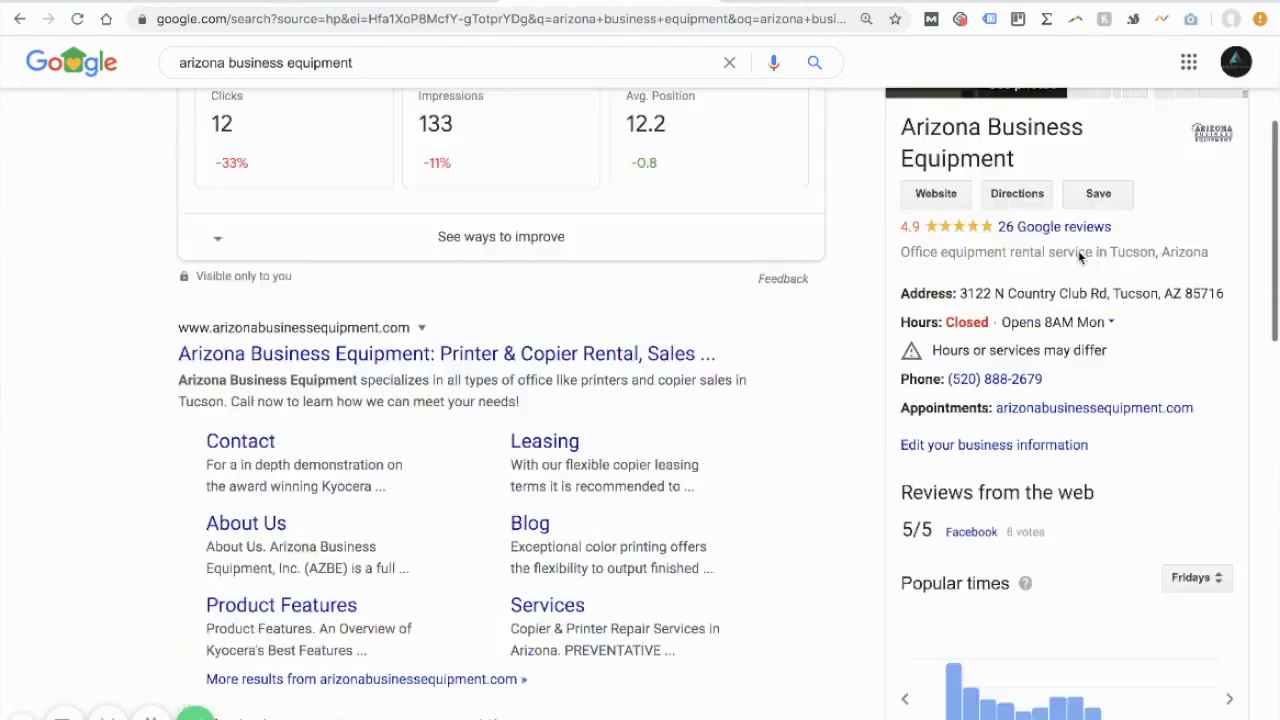
Open the latest post from the business profile in the search results and read it through to its Learn more button.
scroll(1068, 318, "down", 7)
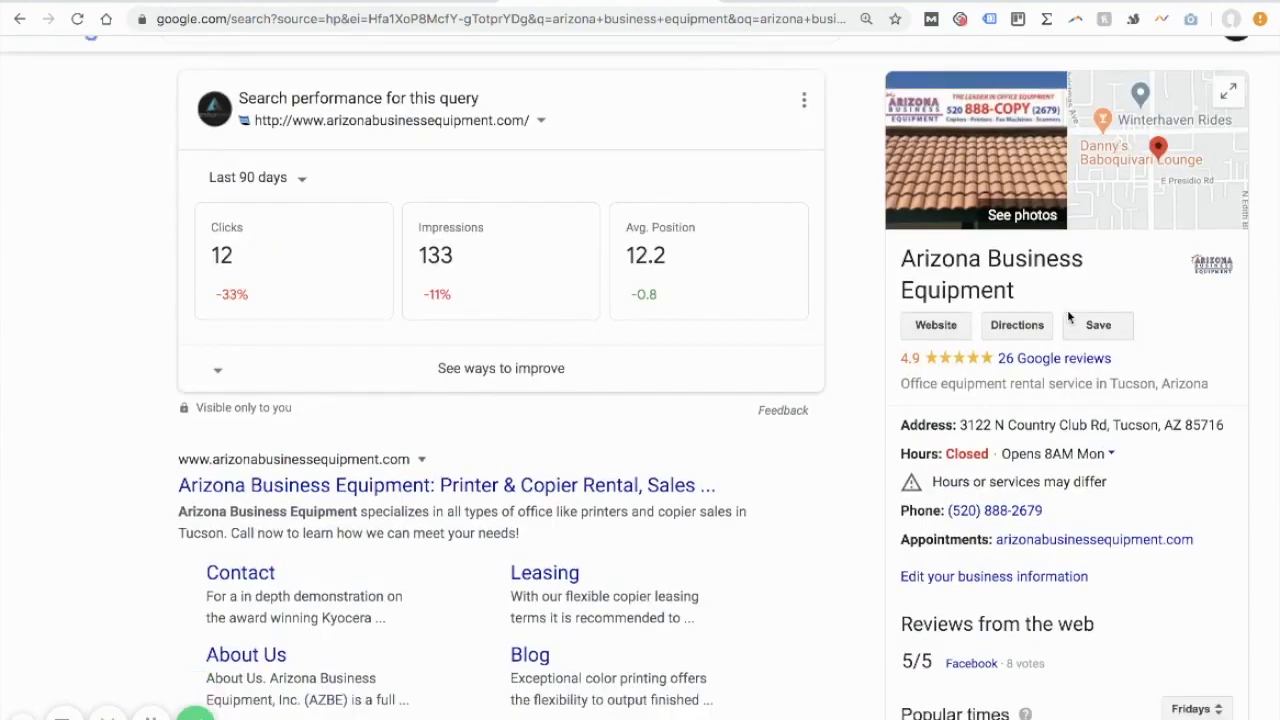
scroll(1067, 316, "down", 4)
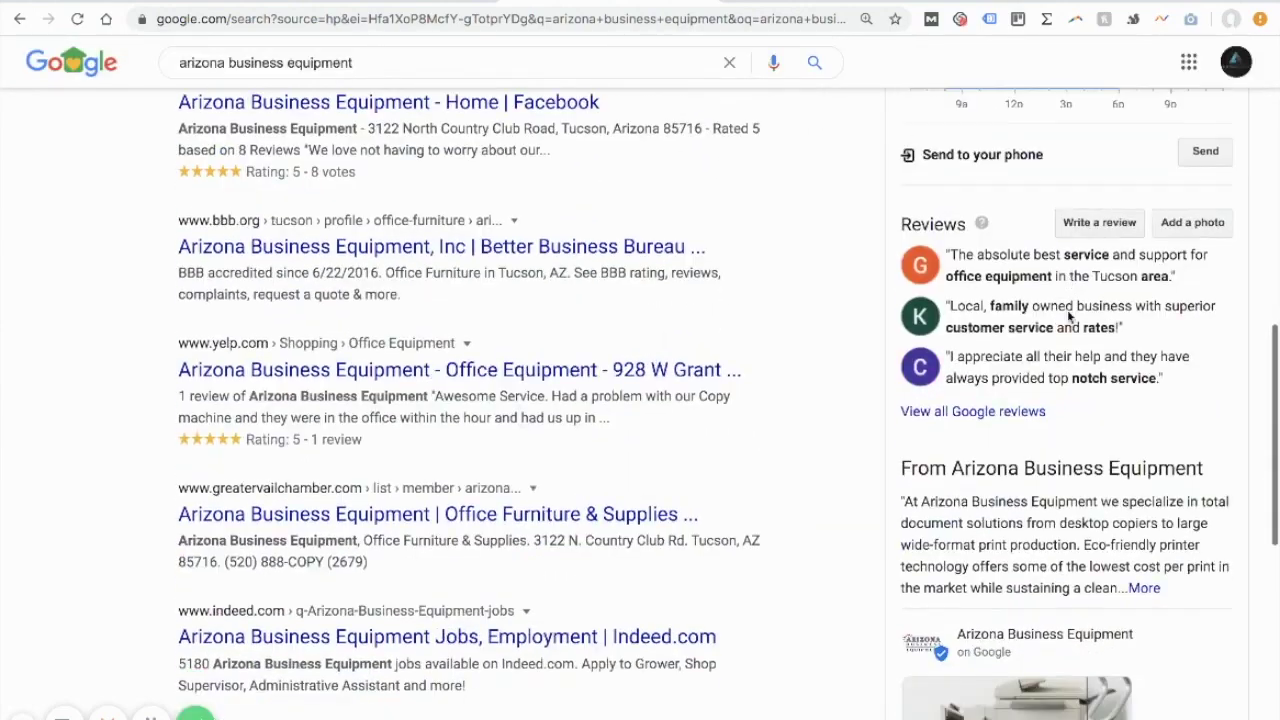
scroll(1068, 316, "down", 2)
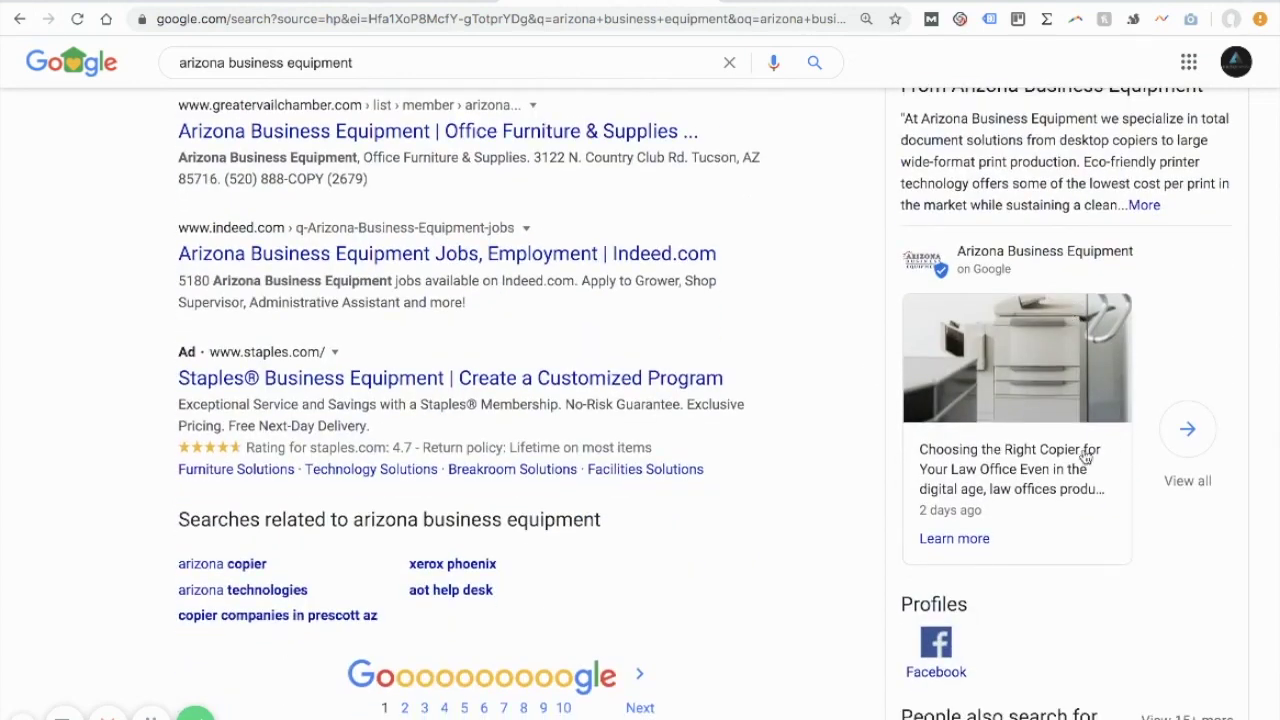
left_click(990, 430)
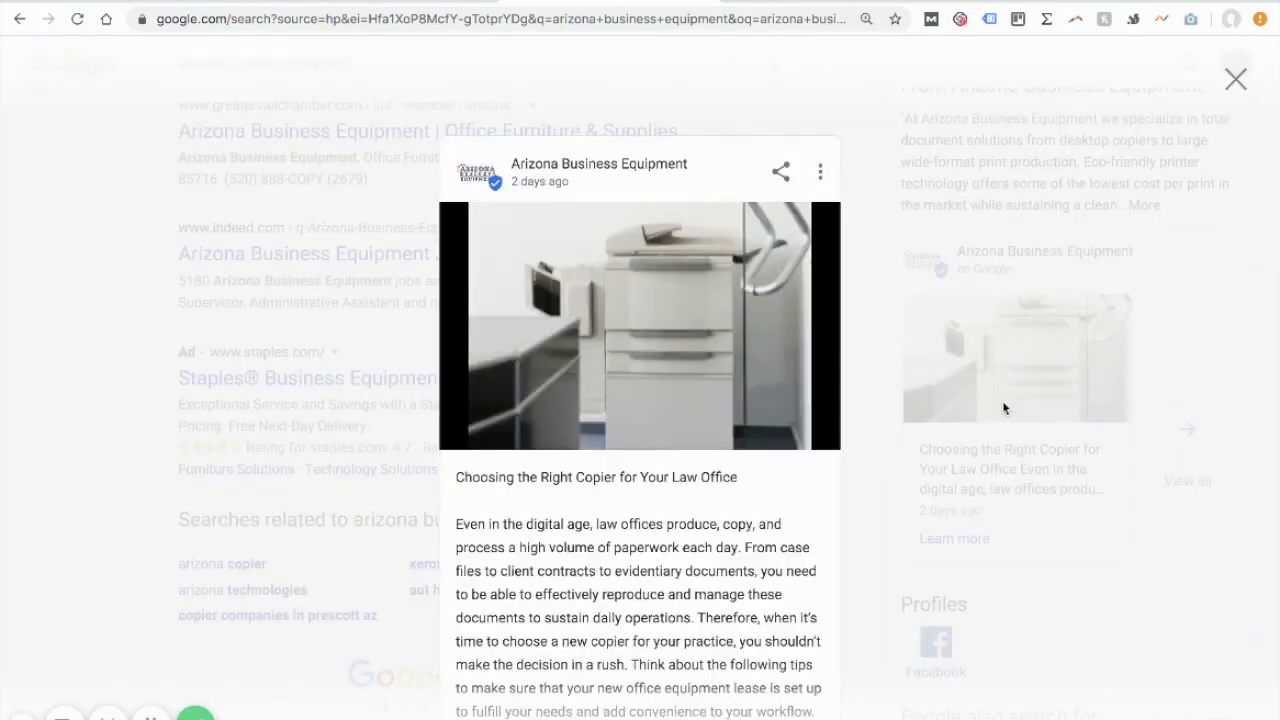
scroll(660, 392, "down", 3)
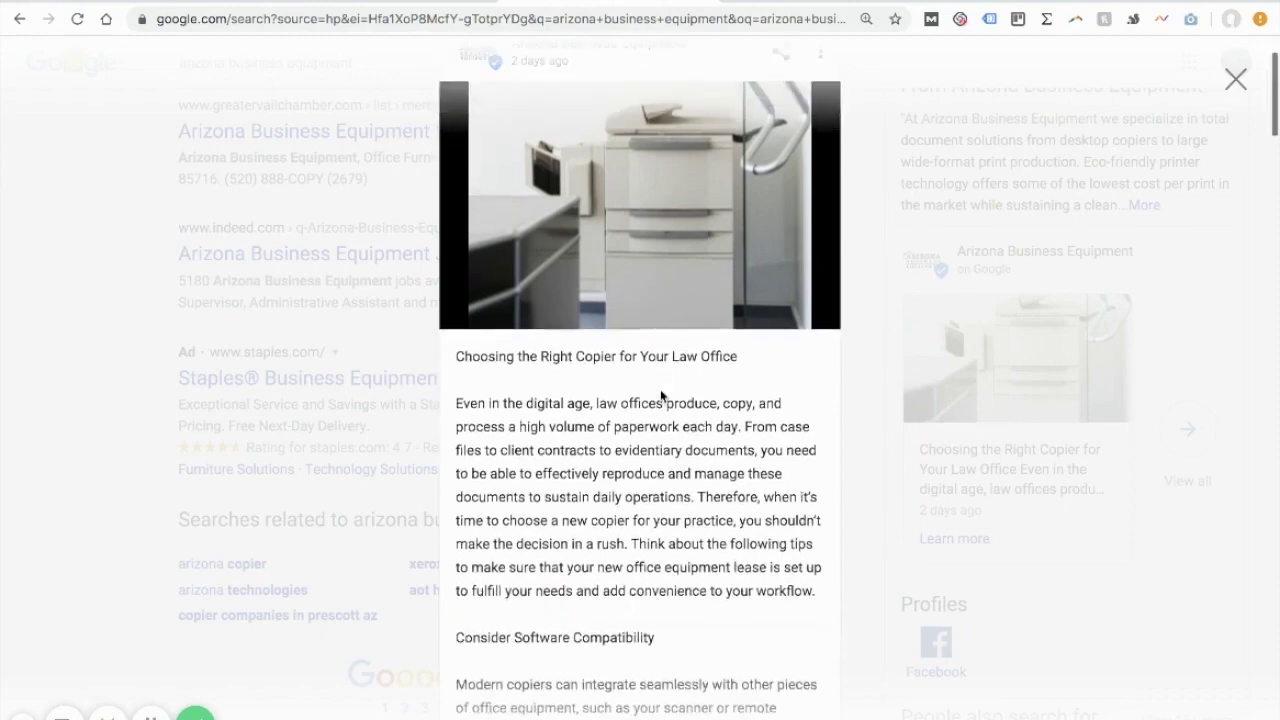
scroll(660, 392, "down", 8)
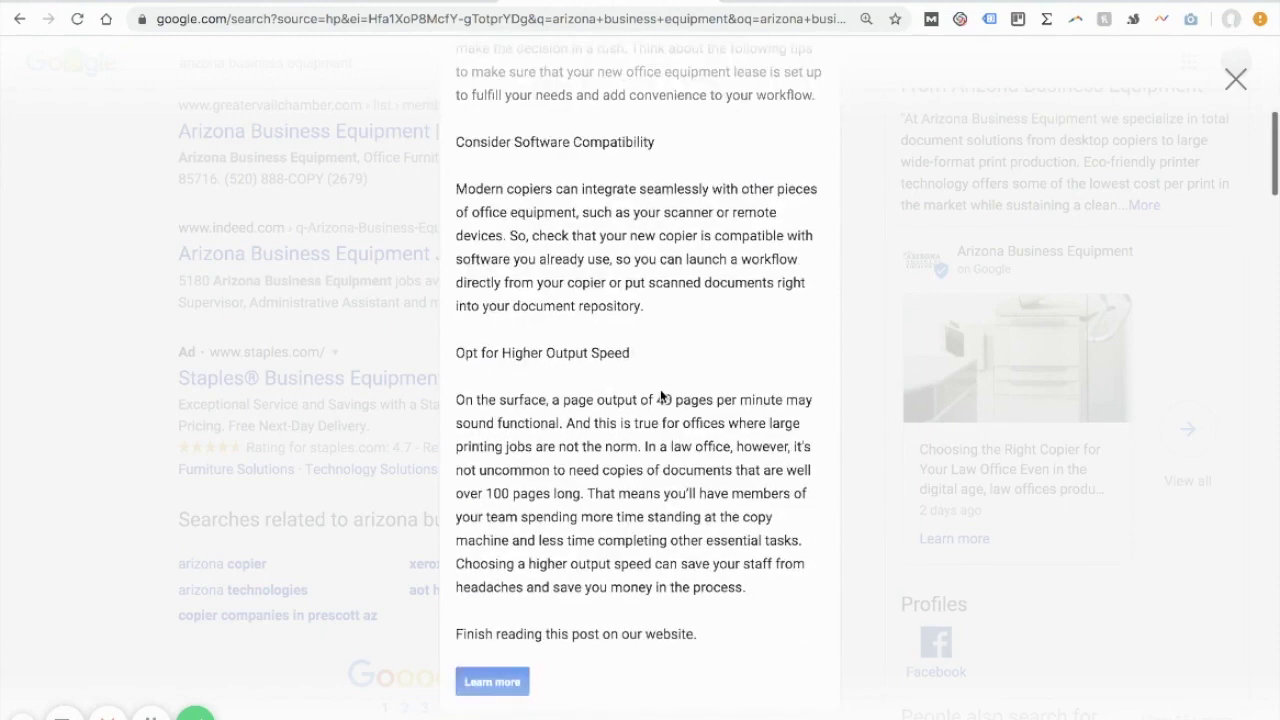
scroll(660, 392, "down", 1)
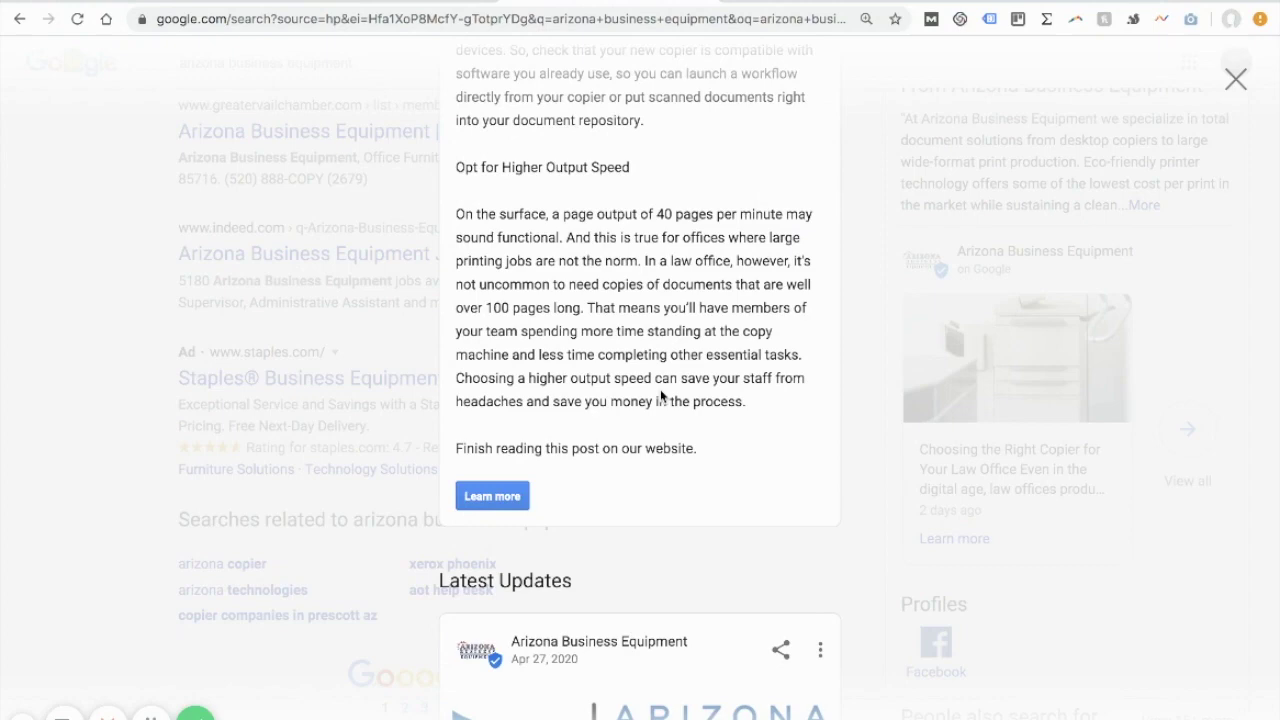
Browse the older posts under Latest Updates and close the post view.
scroll(660, 397, "down", 8)
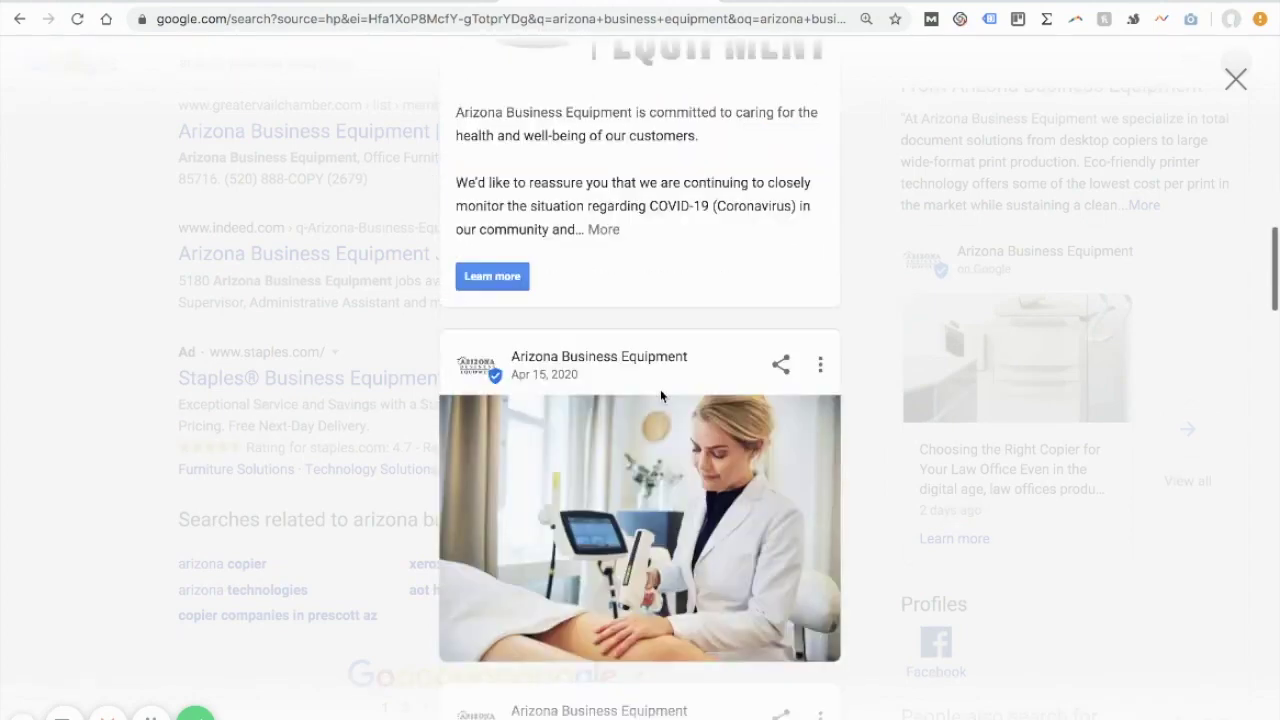
scroll(660, 396, "down", 12)
scroll(660, 389, "up", 20)
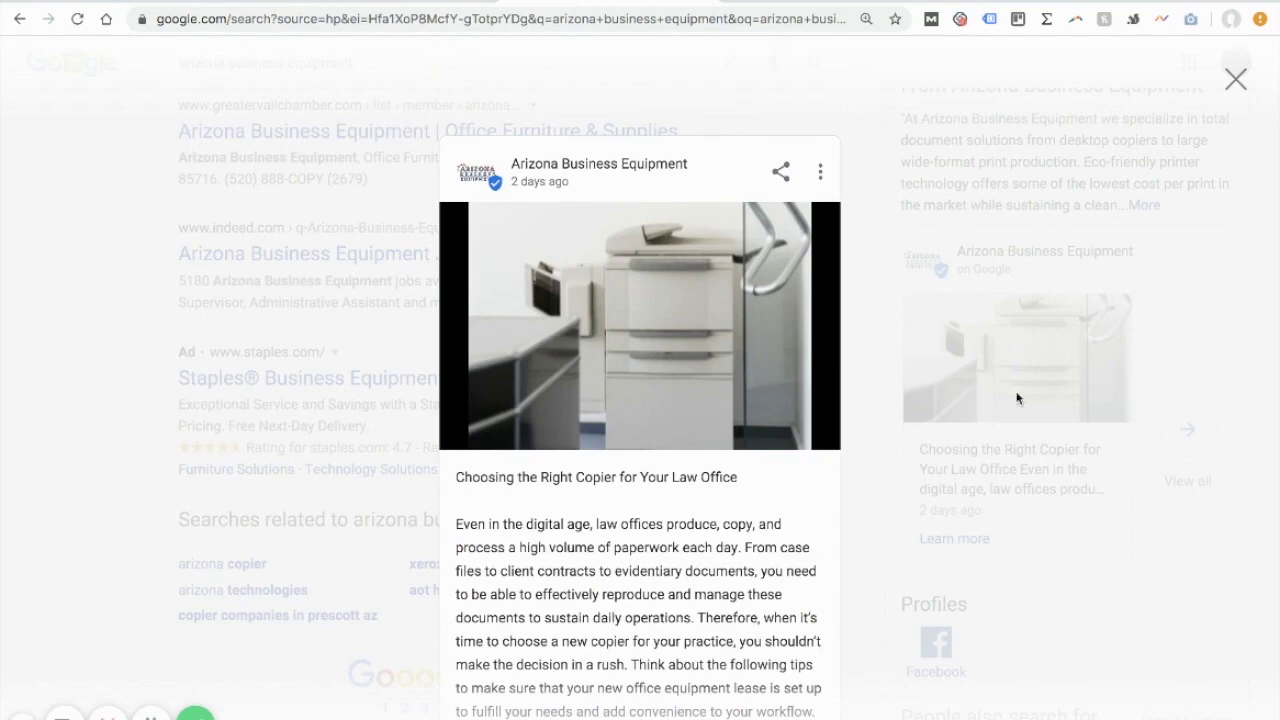
left_click(1236, 80)
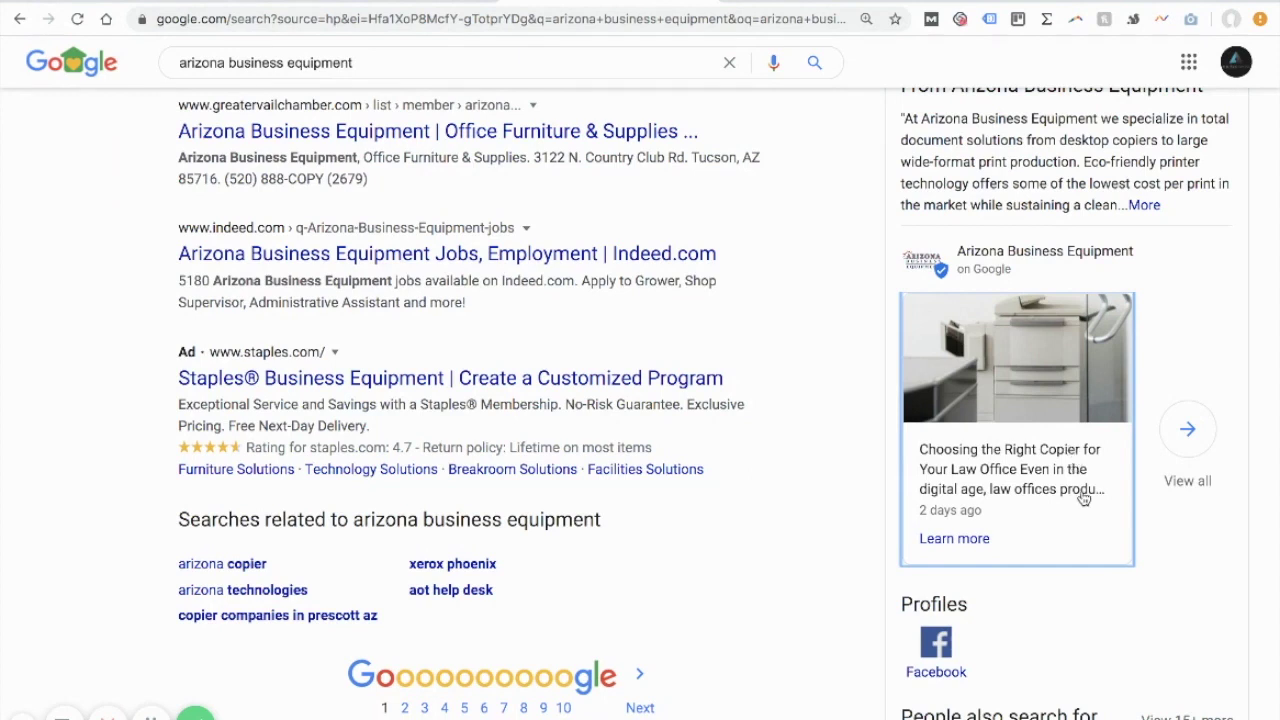
scroll(1083, 498, "up", 1)
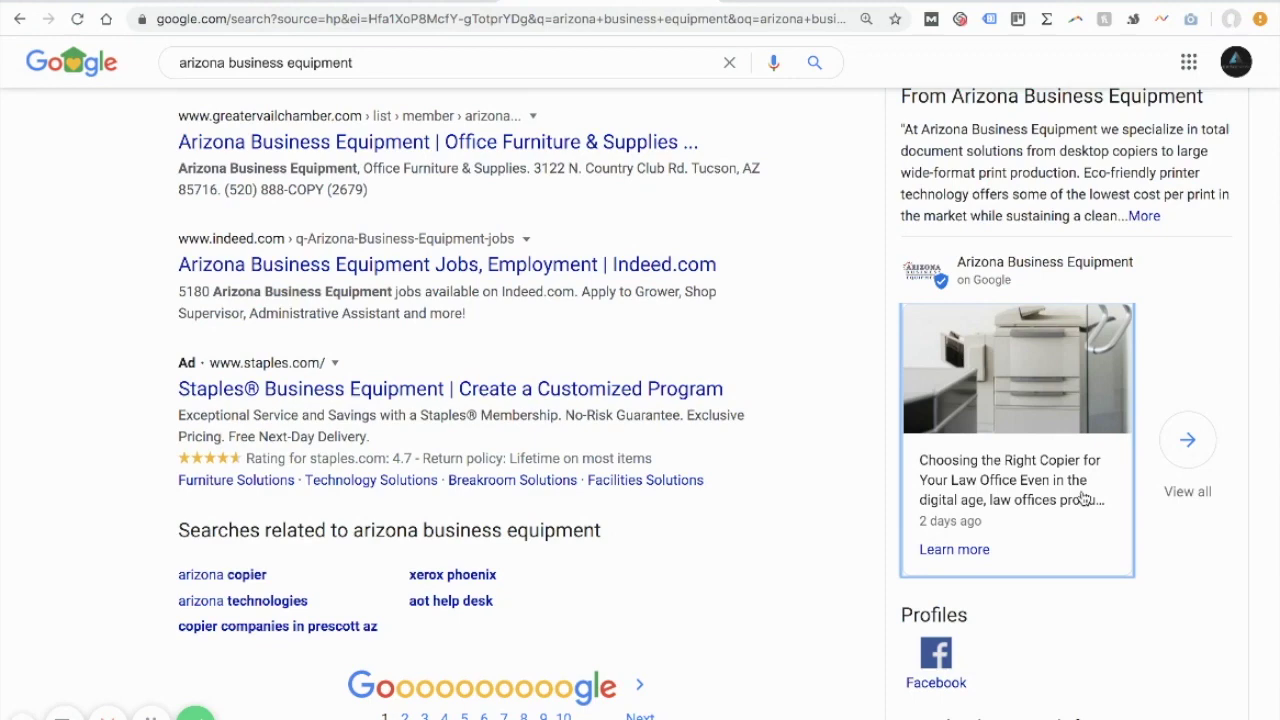
scroll(1083, 498, "up", 1)
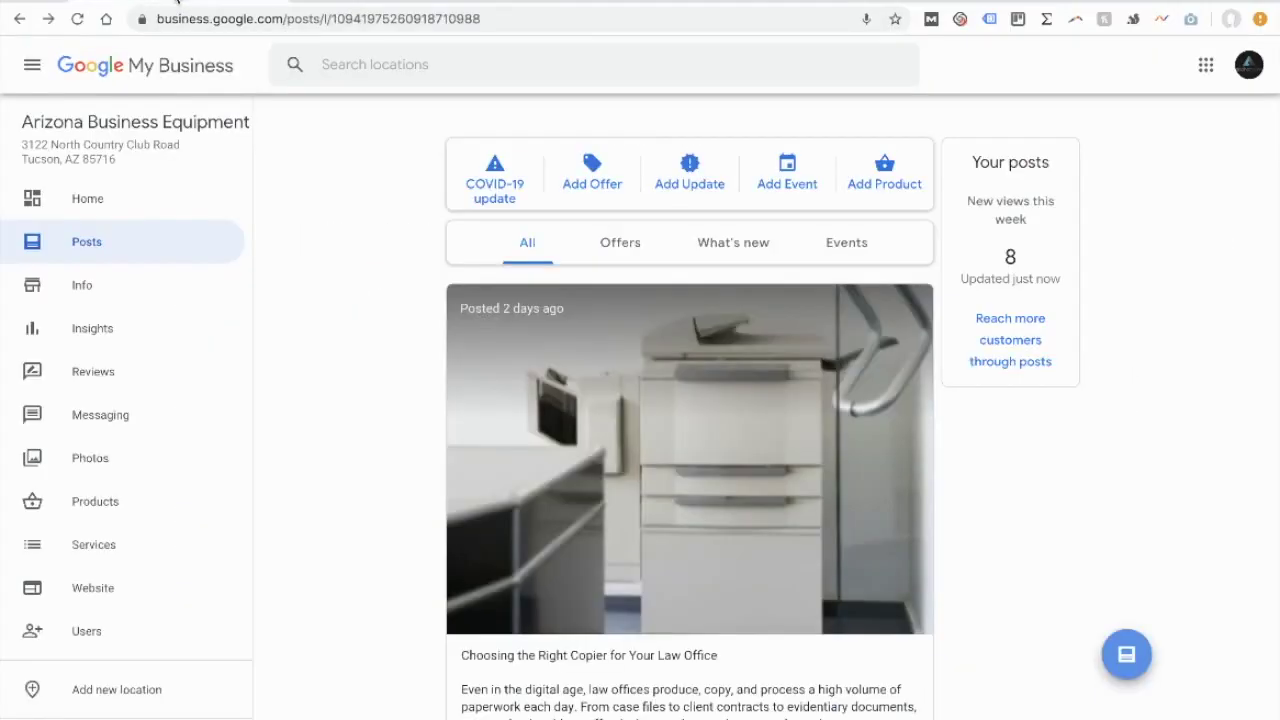
Return to the Google My Business Posts page and examine the latest post from its image to its view and click statistics.
scroll(386, 401, "down", 1)
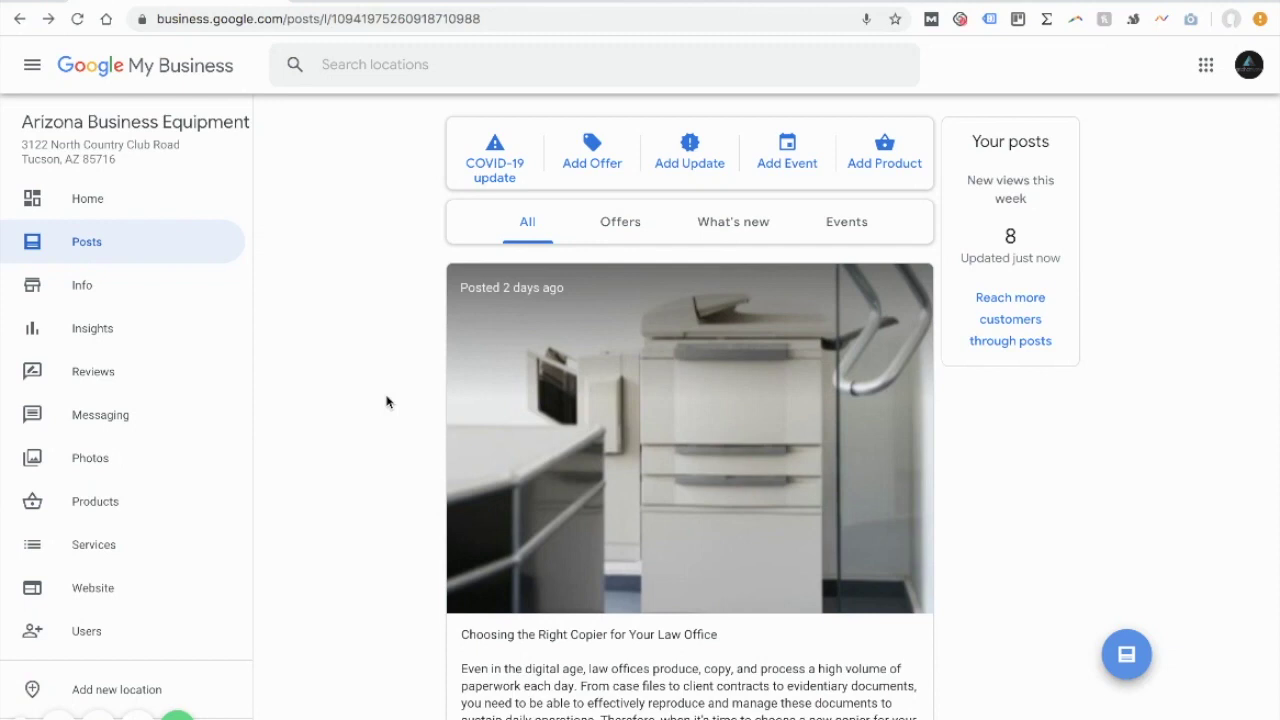
scroll(386, 401, "down", 1)
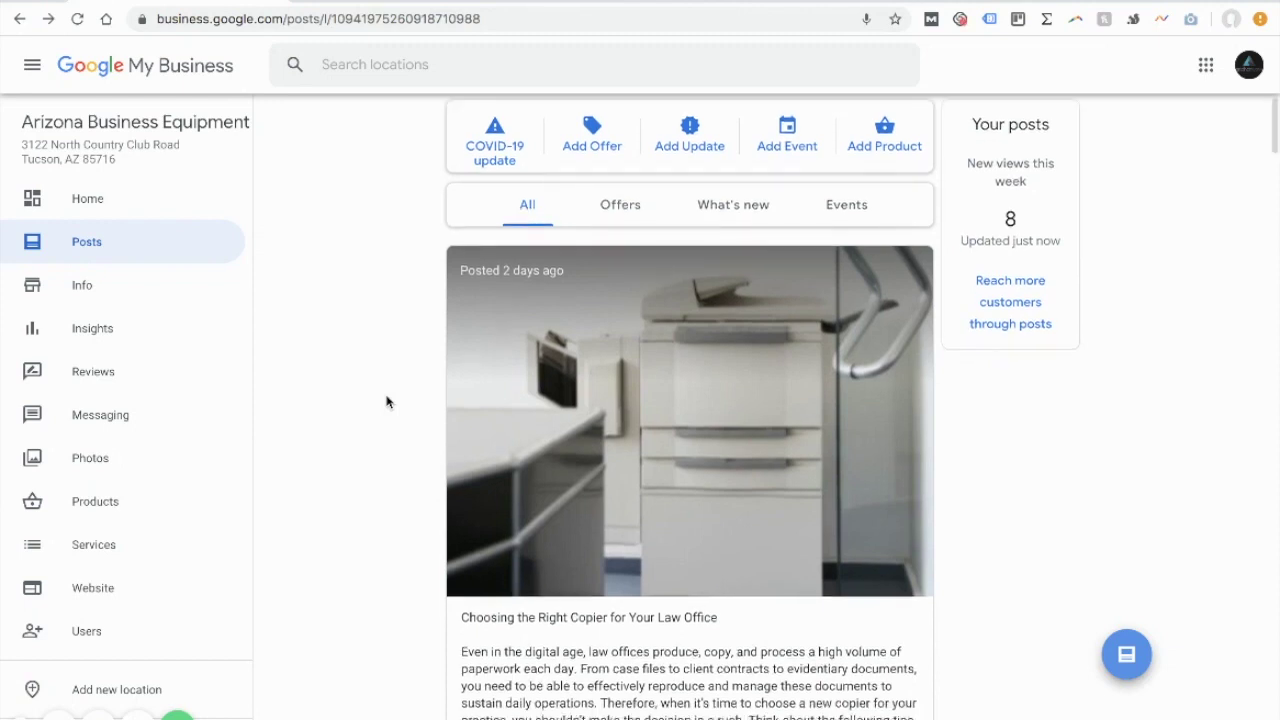
scroll(386, 401, "up", 1)
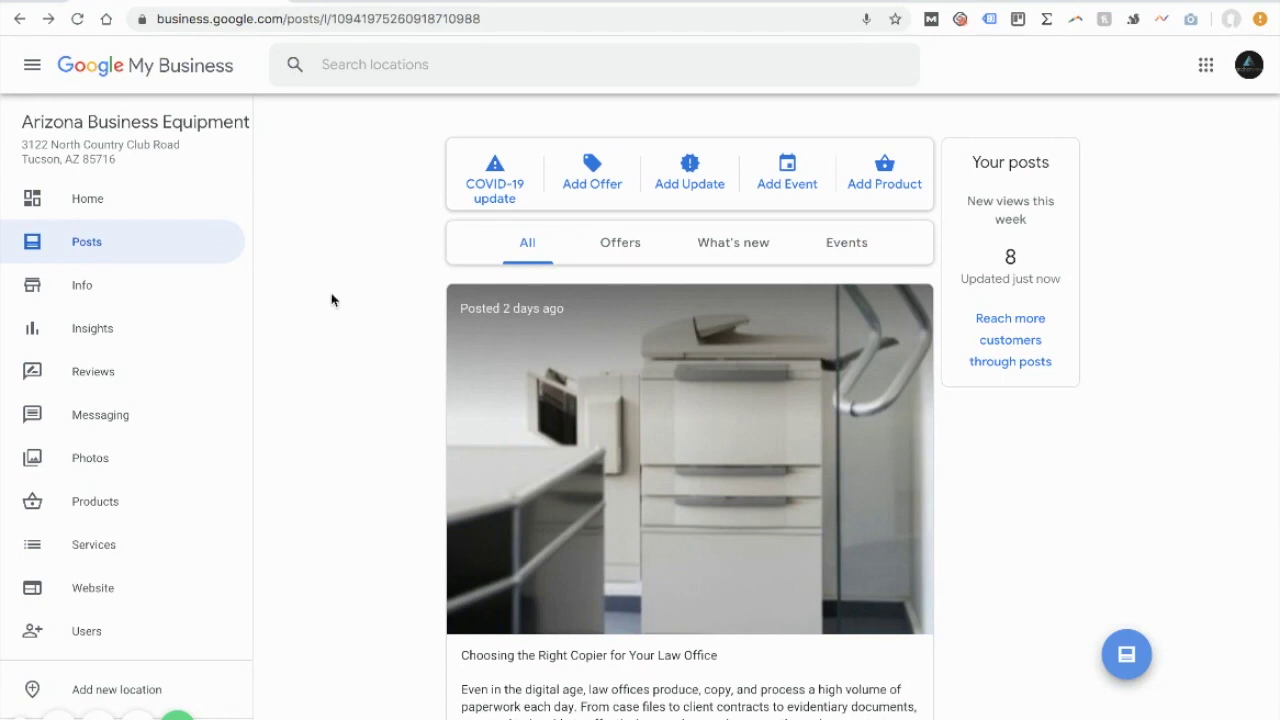
scroll(332, 300, "down", 2)
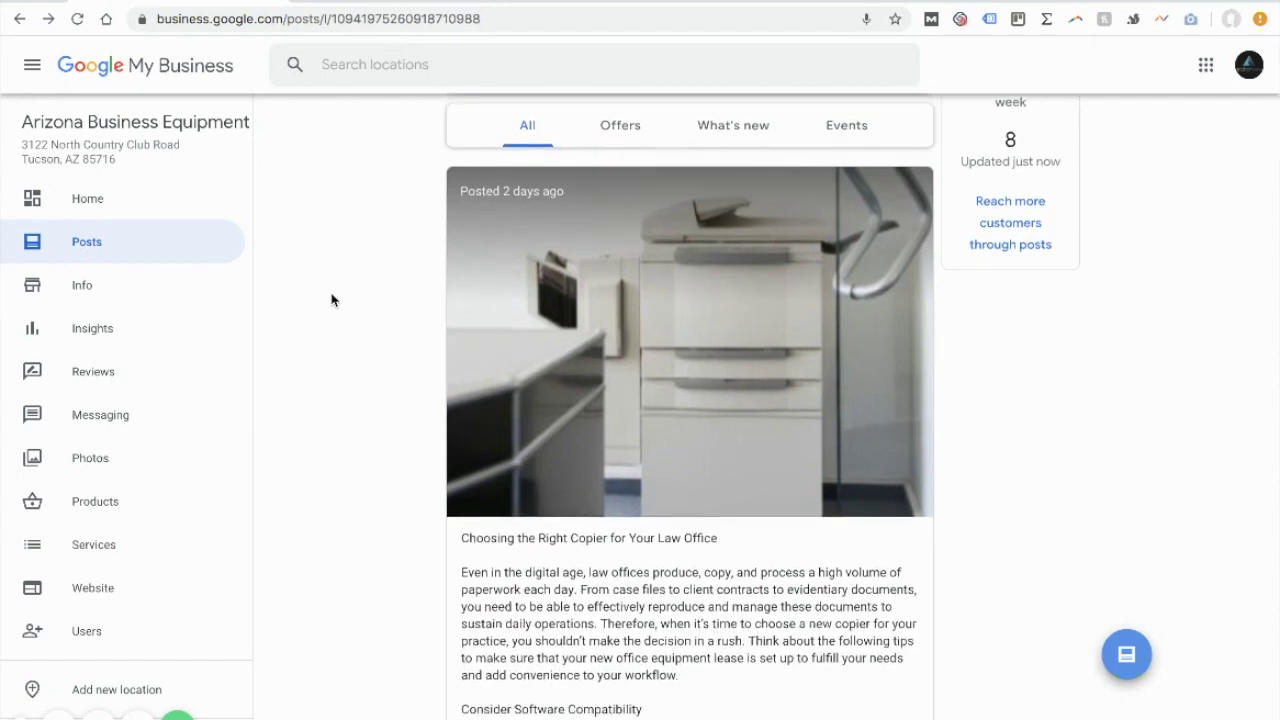
scroll(332, 300, "down", 1)
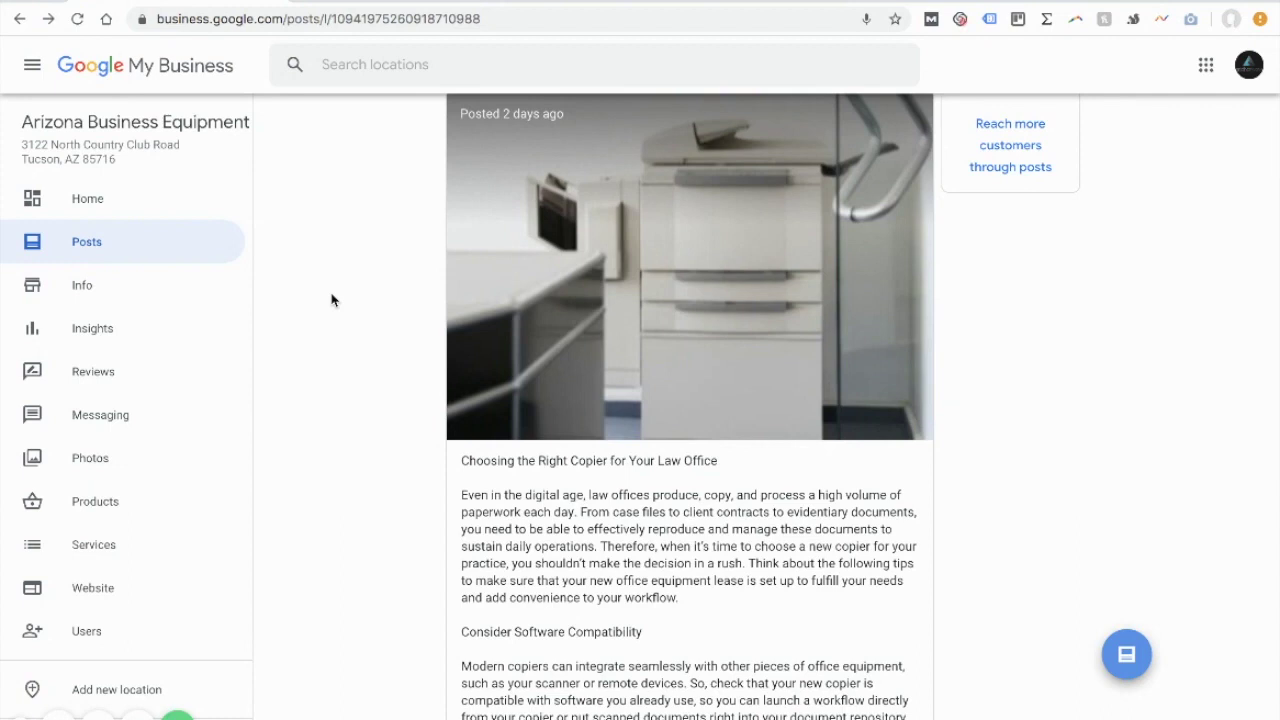
scroll(332, 300, "up", 2)
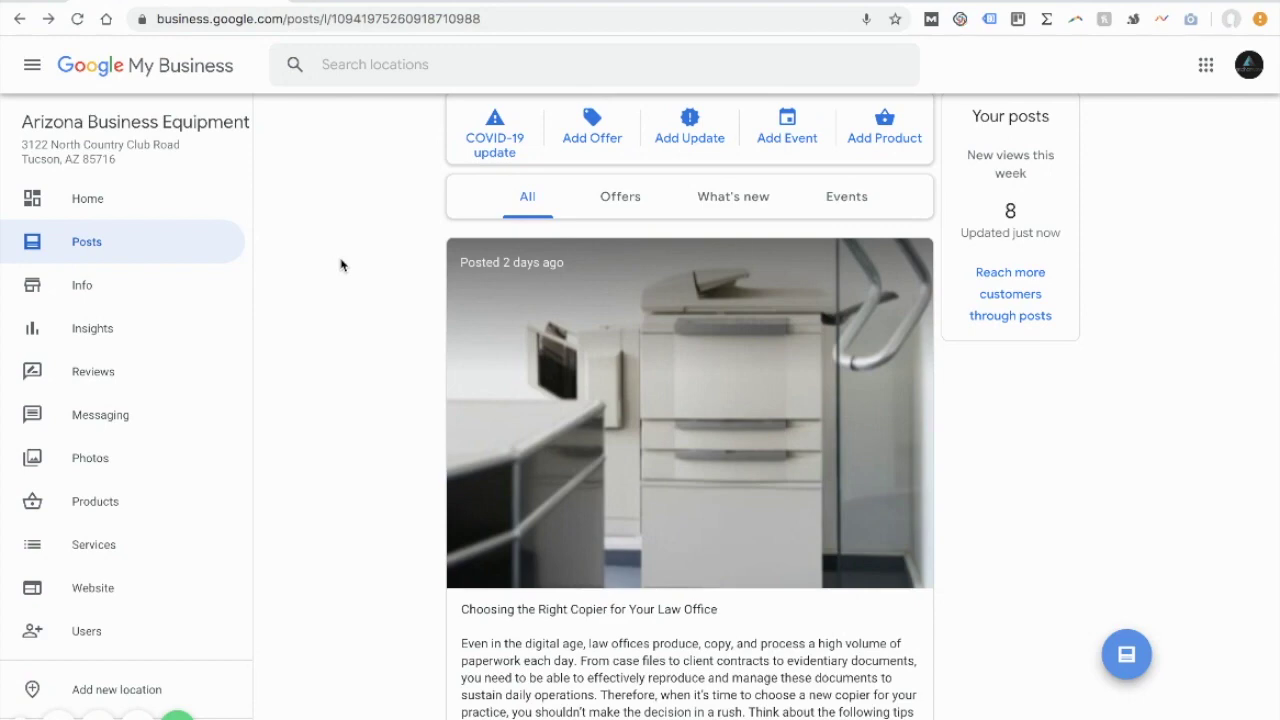
scroll(340, 265, "up", 1)
scroll(340, 265, "down", 6)
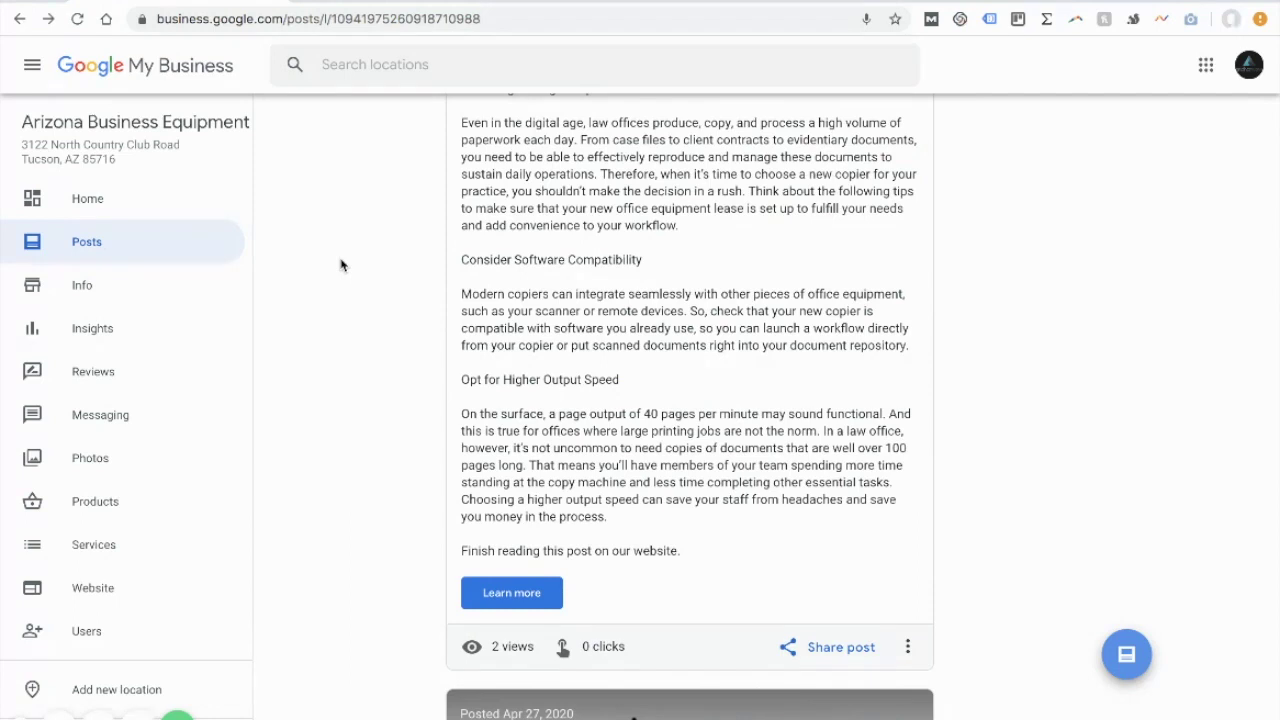
Highlight the keywords "Software Compatibility" and "software" in the text of the law office copier post.
scroll(533, 153, "up", 1)
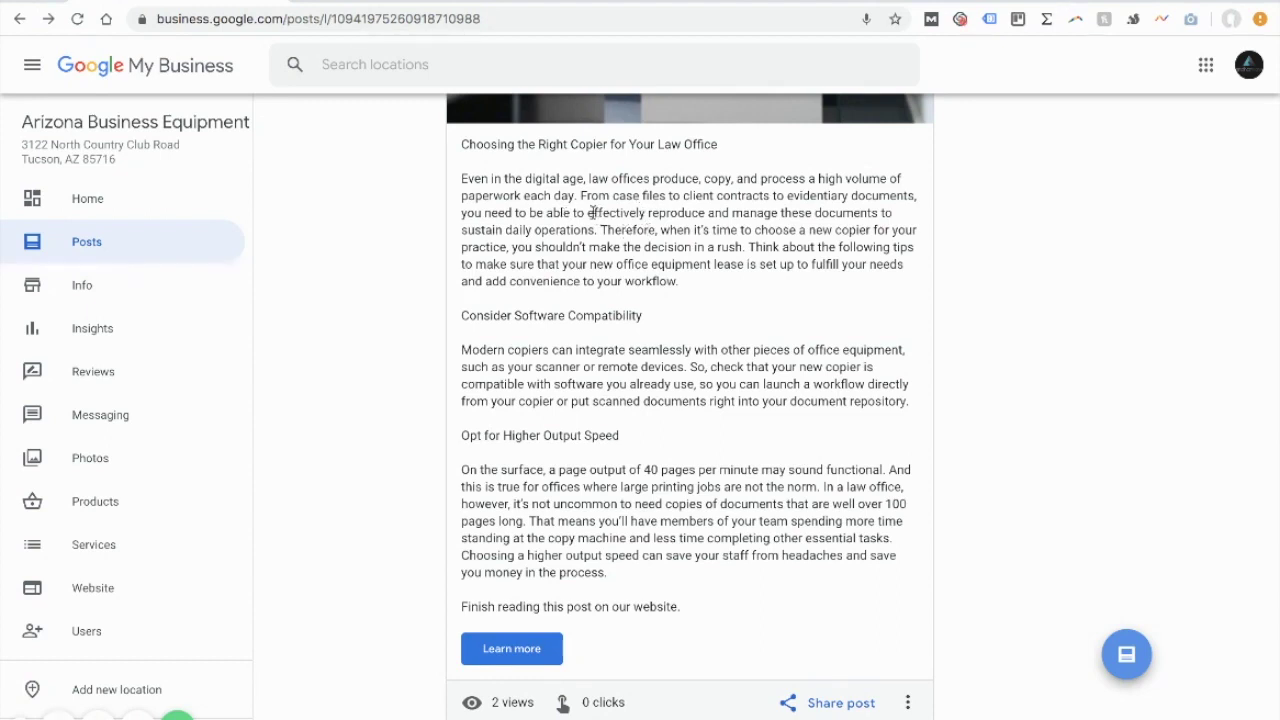
left_click_drag(514, 313, 638, 336)
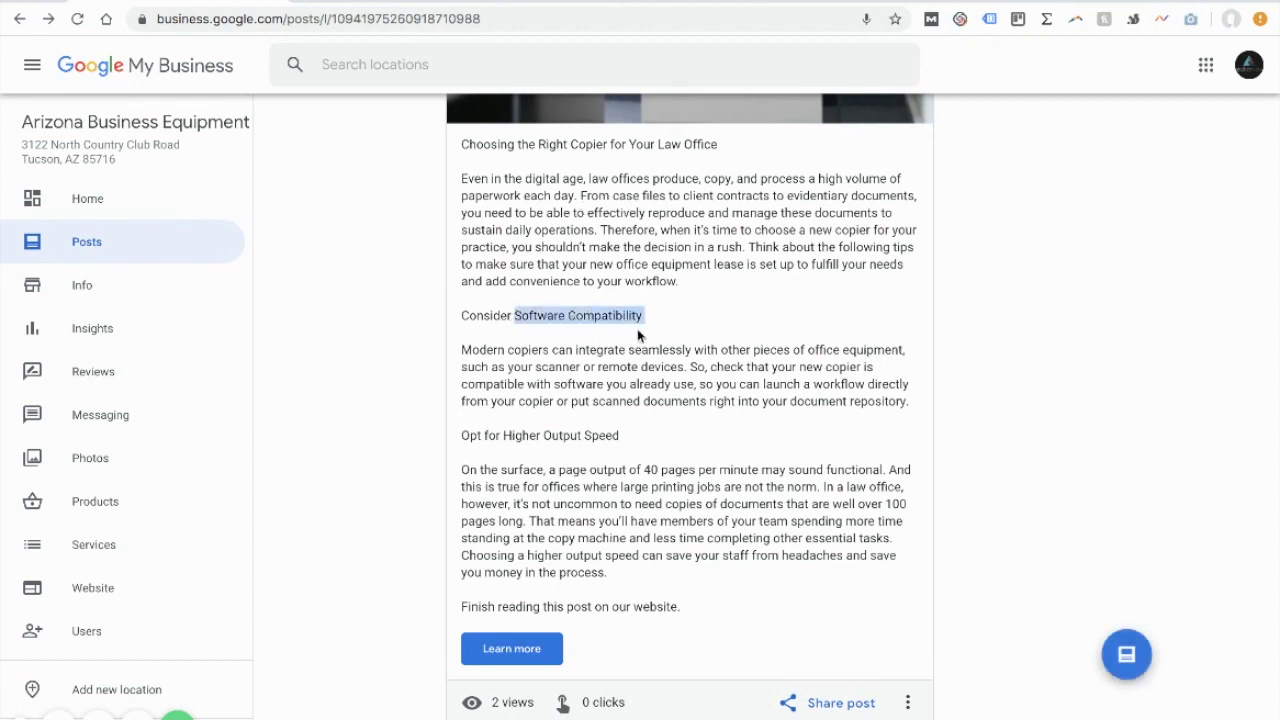
left_click(602, 386)
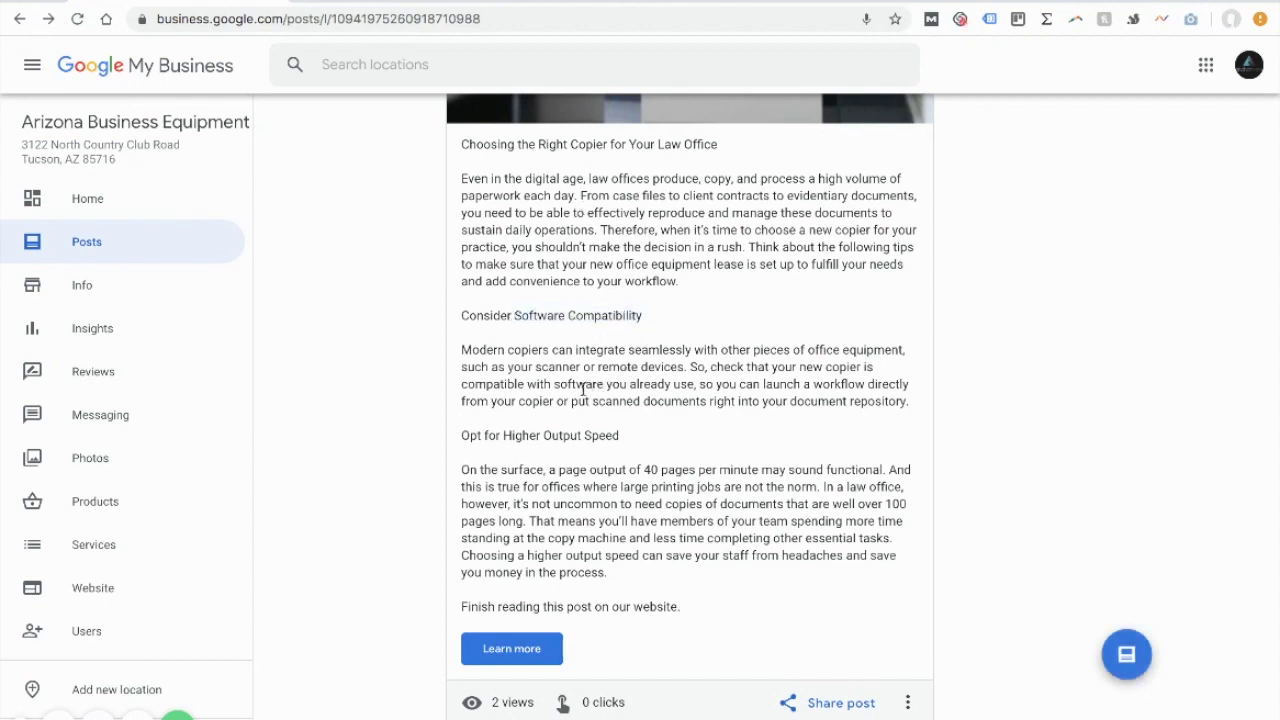
double_click(553, 385)
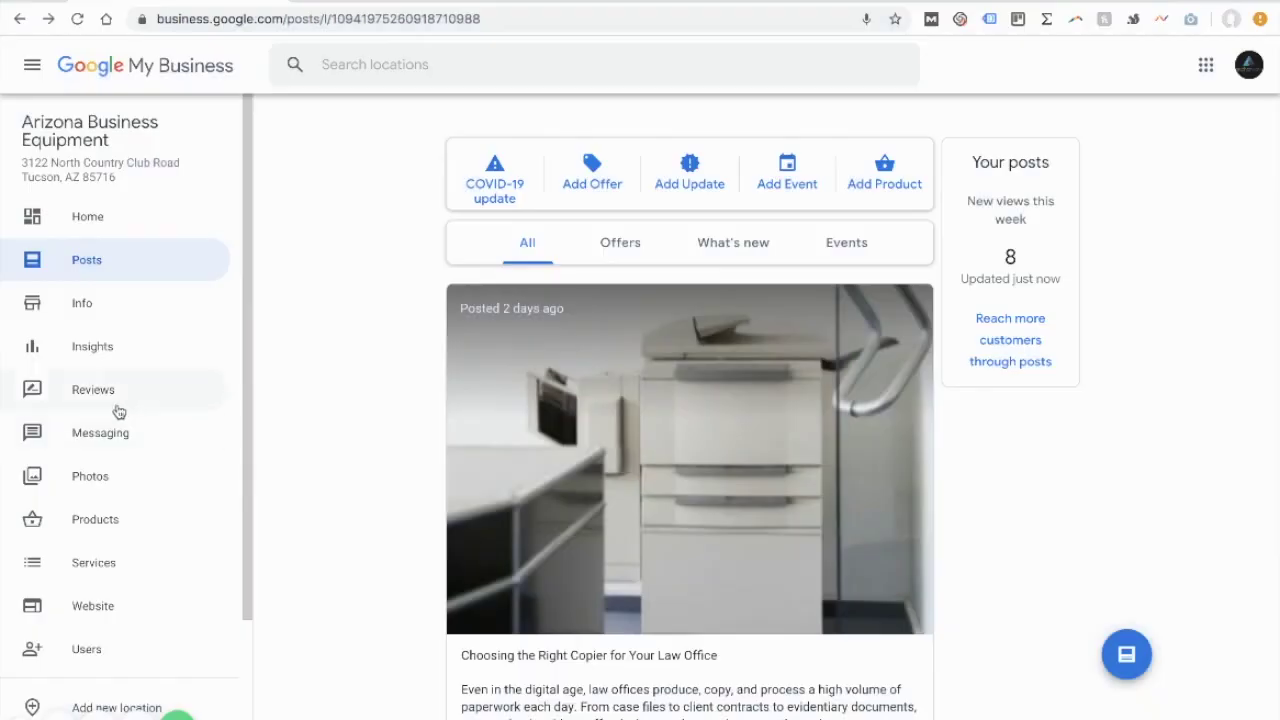
Open the business's Reviews section and look over the first customer reviews.
left_click(116, 409)
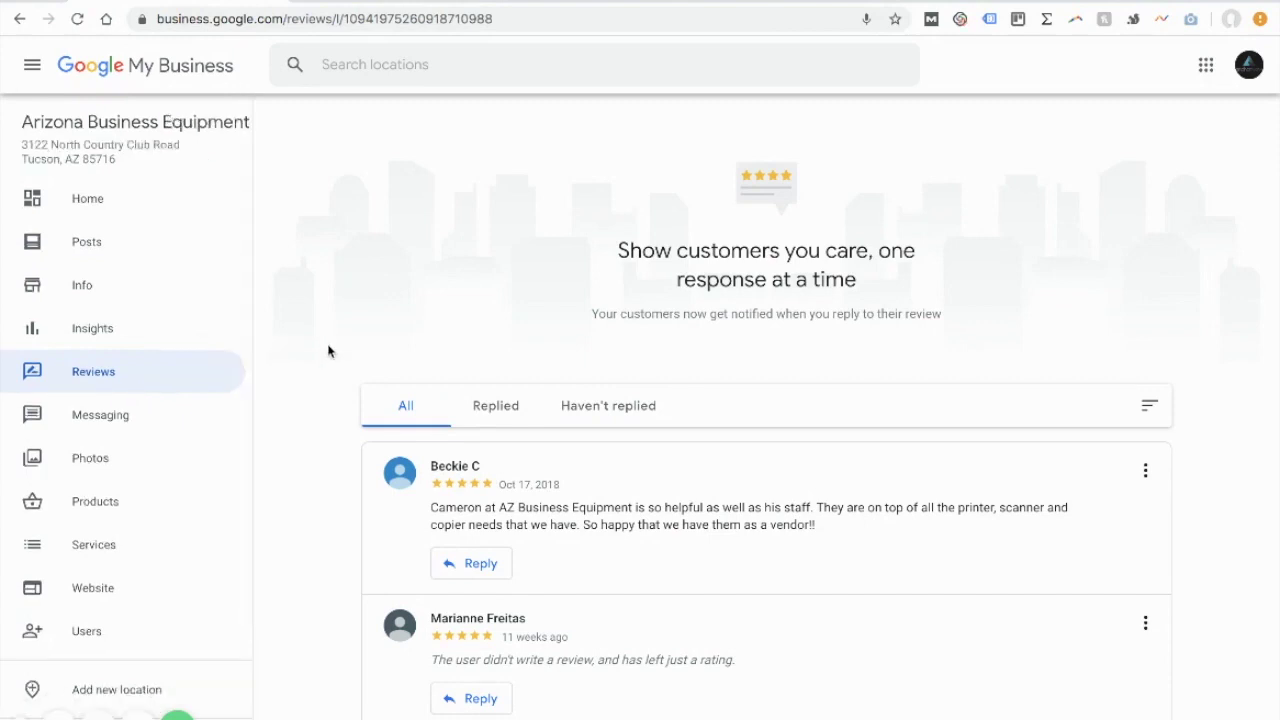
scroll(328, 351, "down", 1)
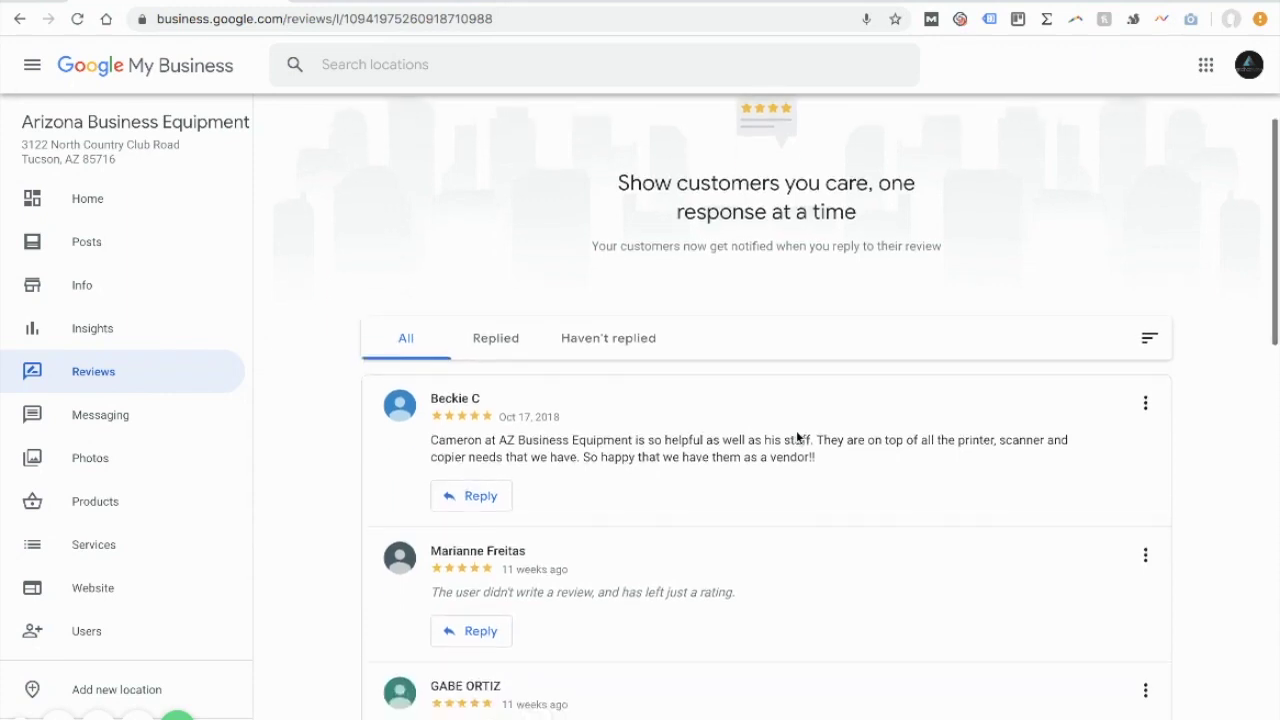
scroll(797, 437, "down", 1)
scroll(797, 437, "down", 3)
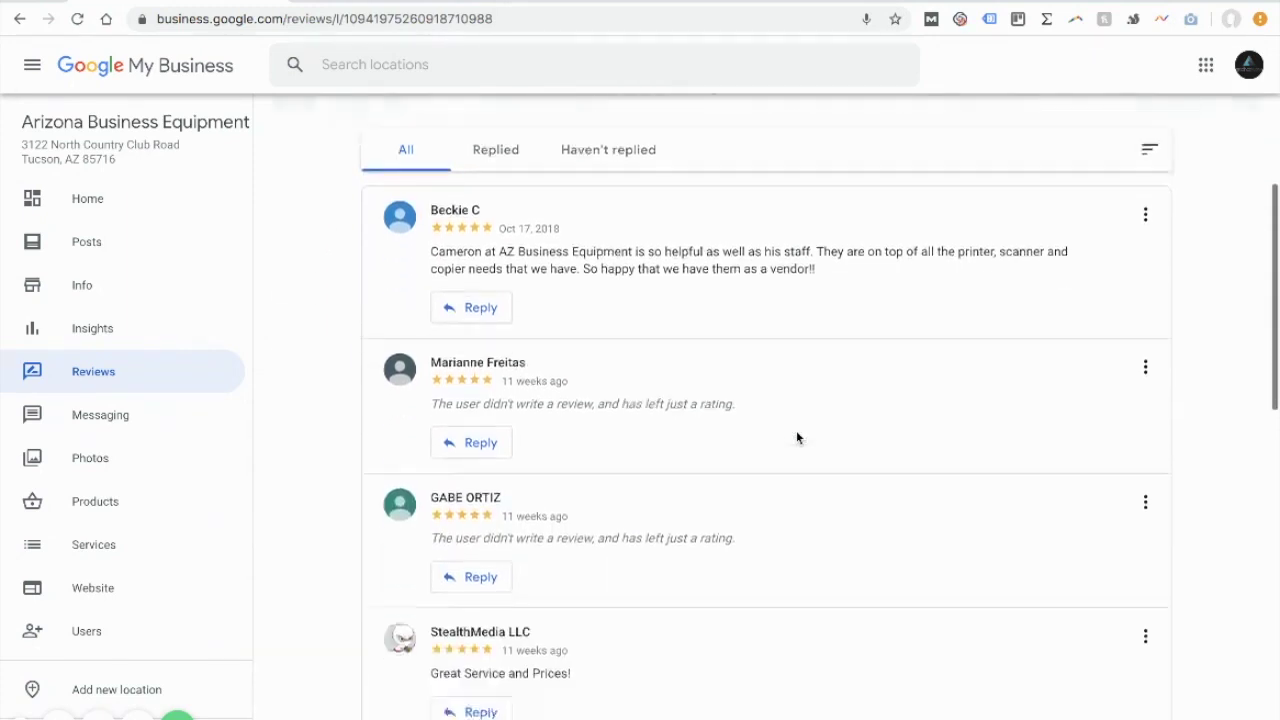
scroll(797, 437, "up", 3)
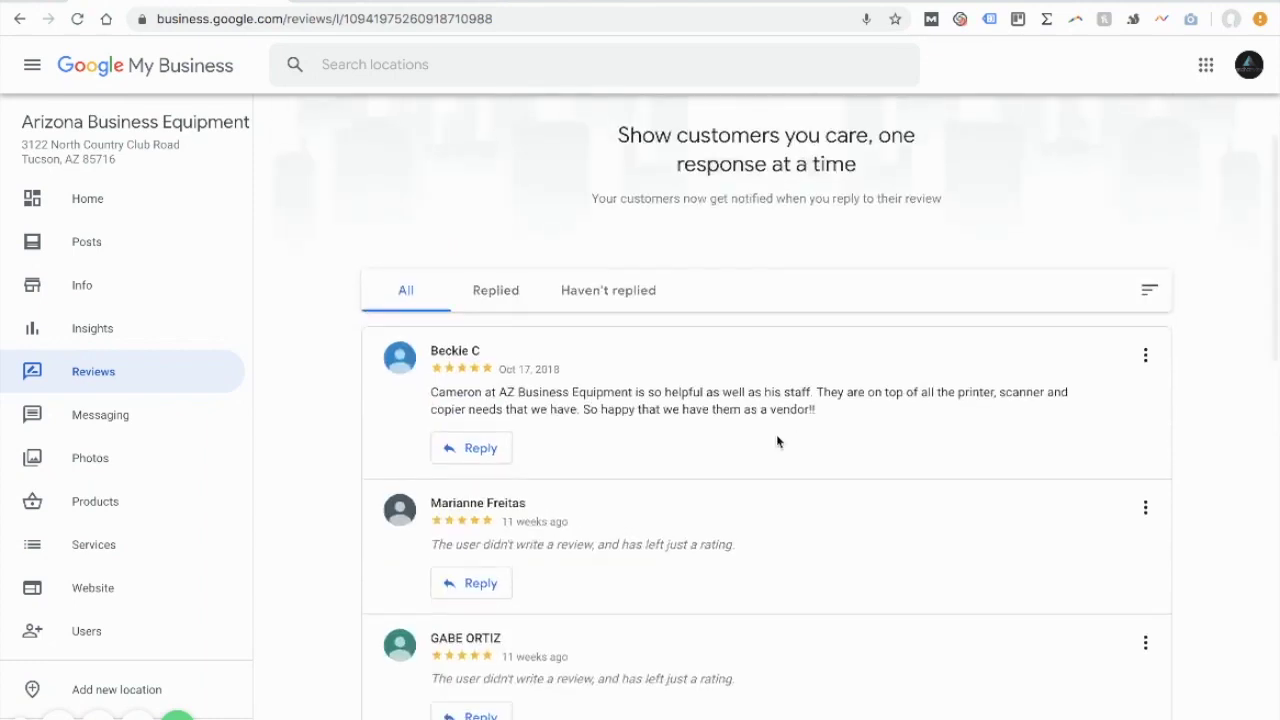
Check the reviews filtered by Replied and Haven't replied, and return to the list of all reviews.
left_click(495, 290)
left_click(408, 164)
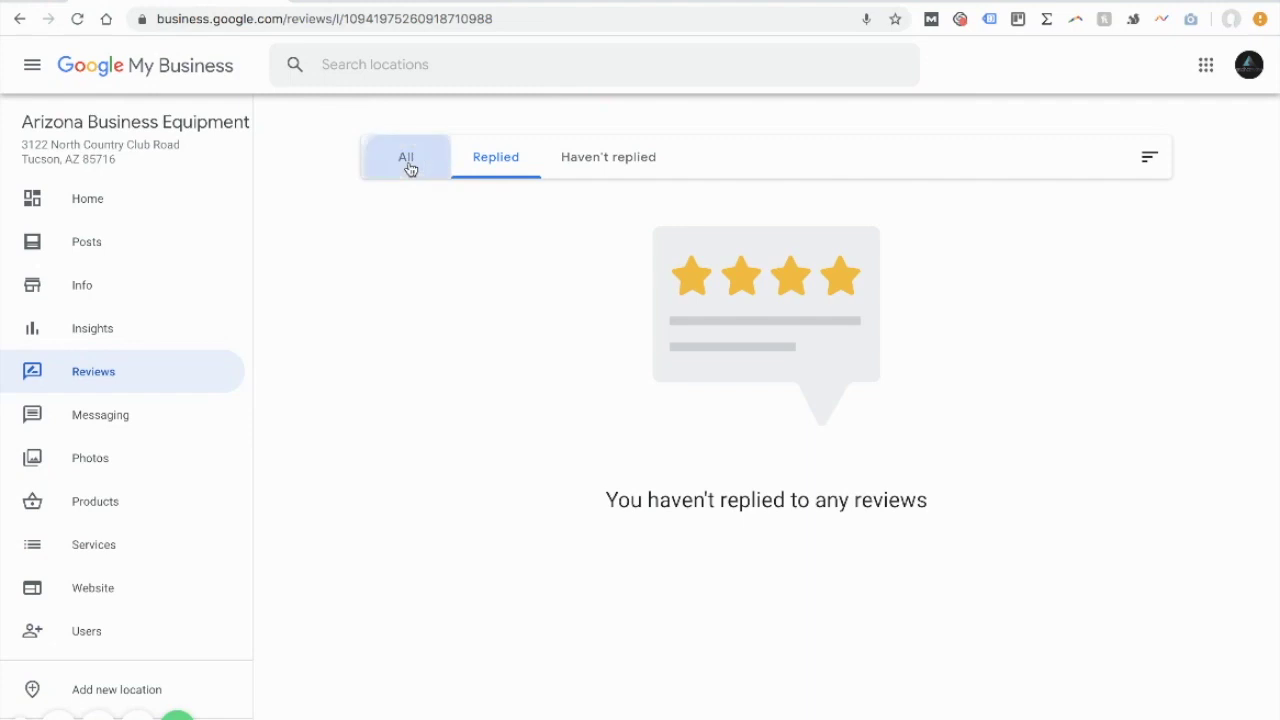
left_click(618, 396)
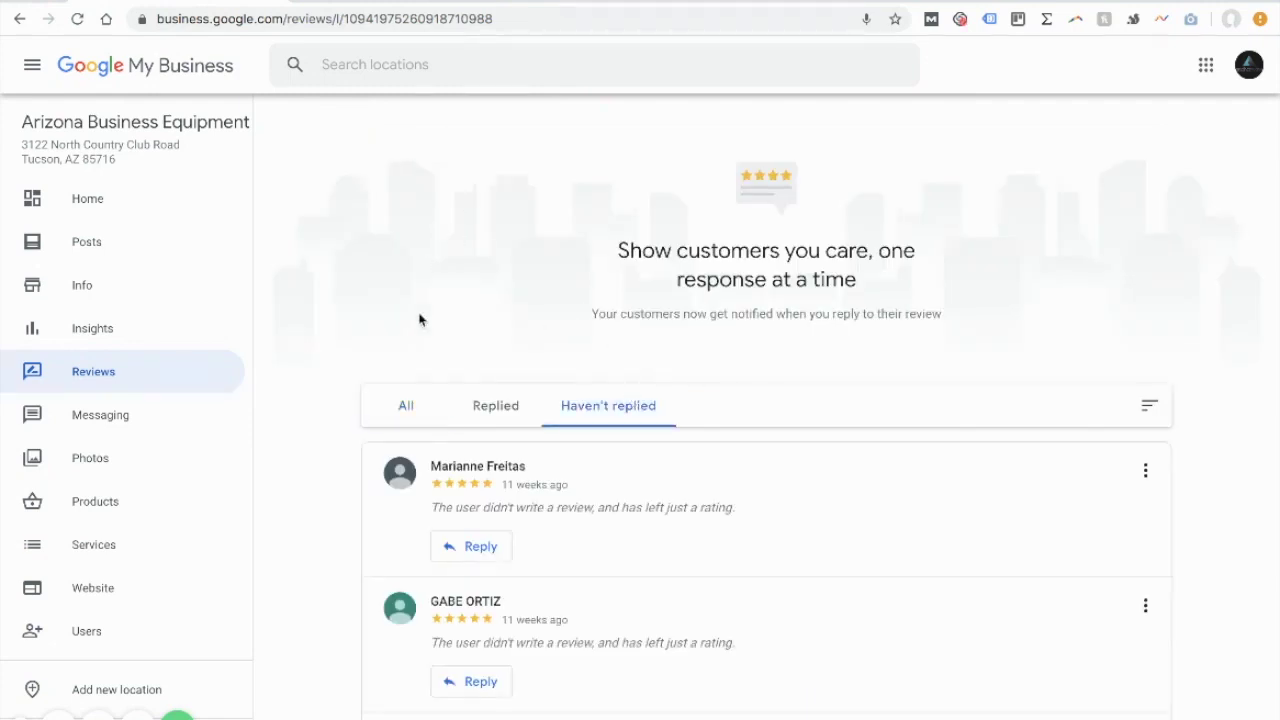
left_click(406, 406)
Read through the full list of customer reviews, including the written ones from October 2018.
scroll(406, 408, "down", 2)
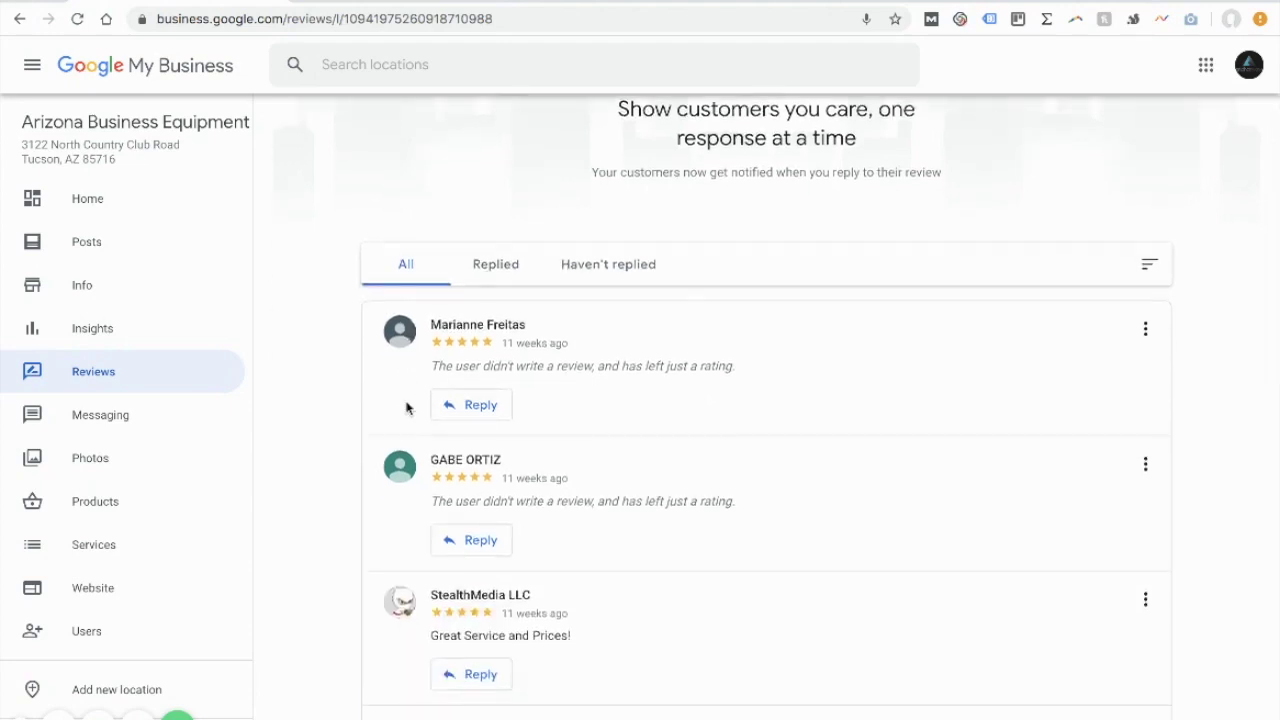
scroll(326, 497, "down", 1)
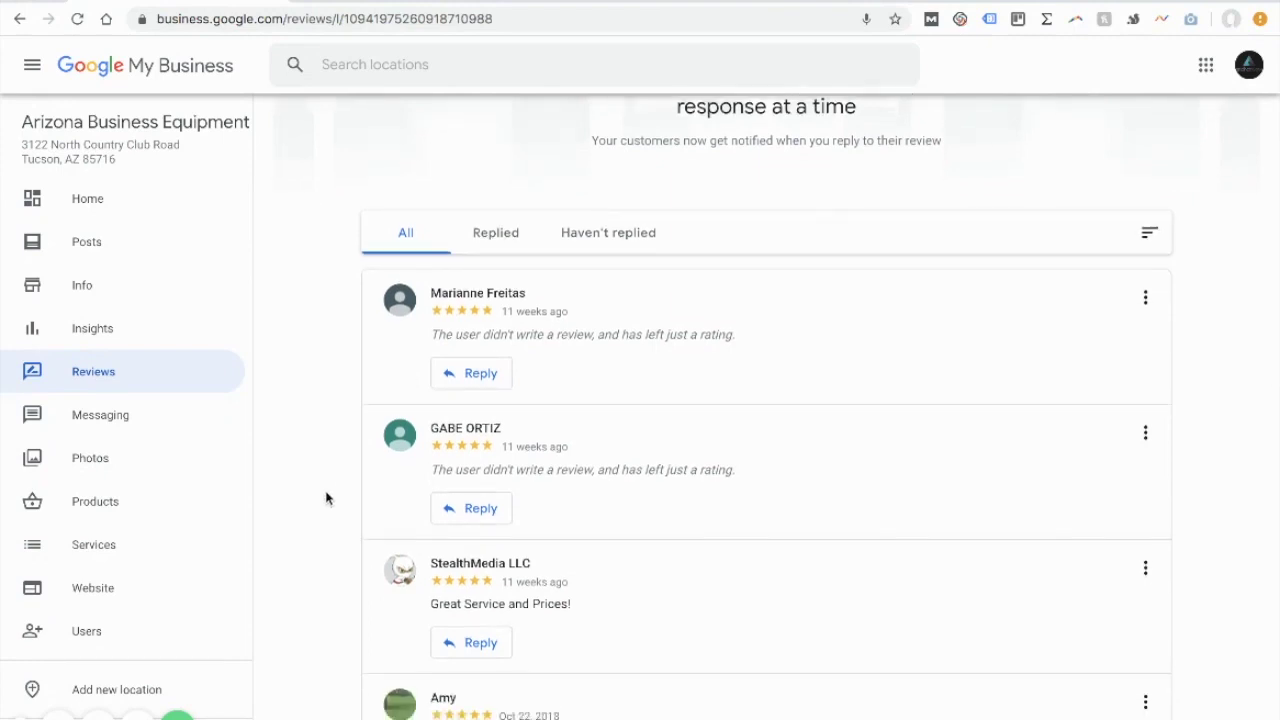
scroll(326, 497, "down", 3)
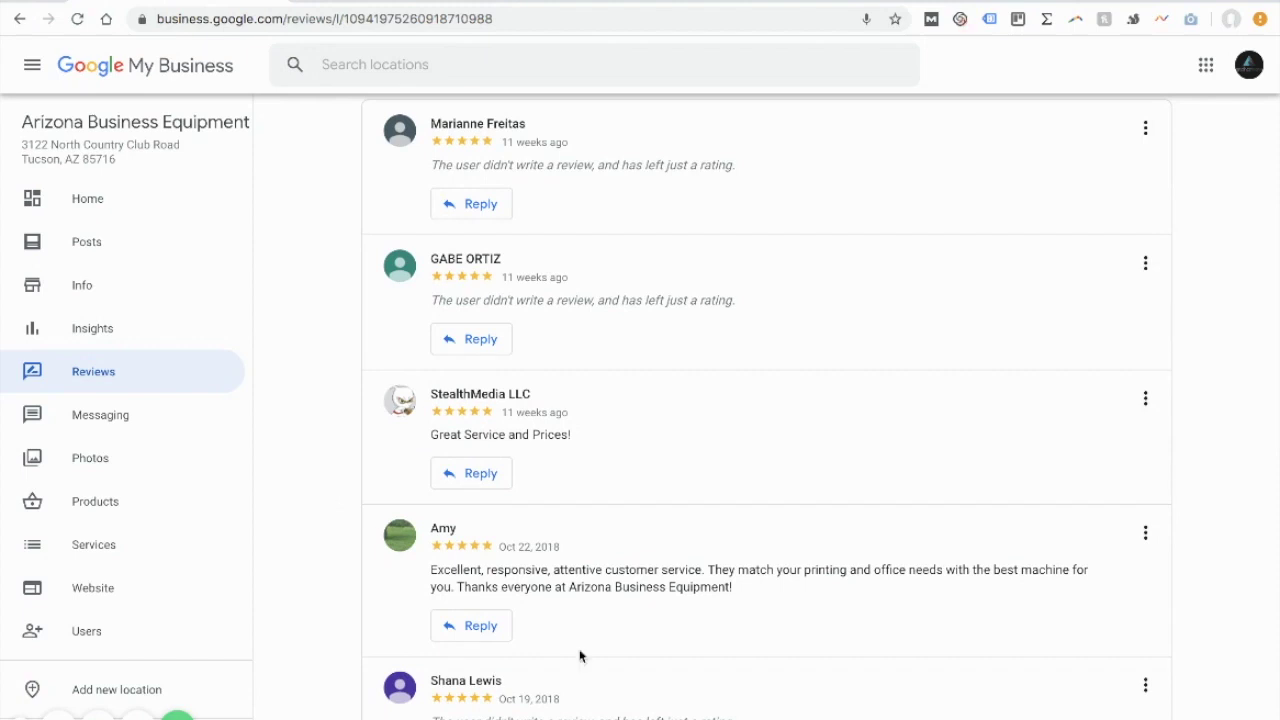
scroll(580, 655, "down", 1)
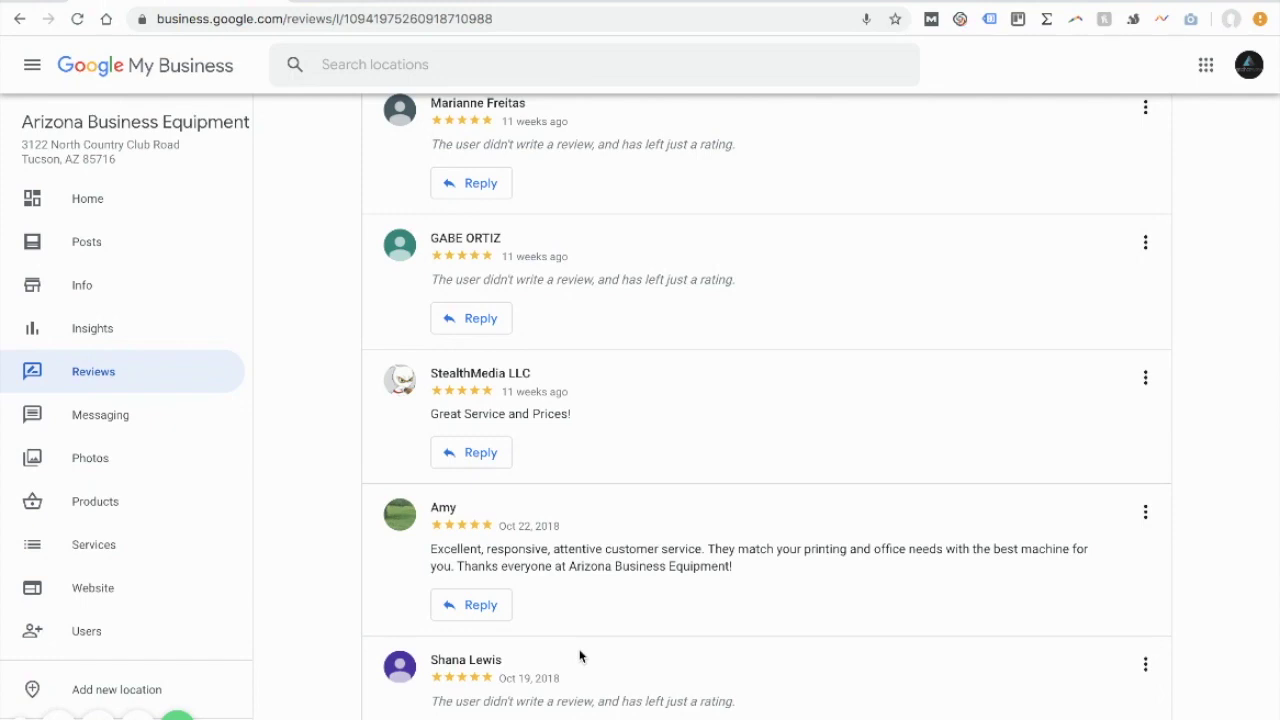
scroll(580, 655, "down", 2)
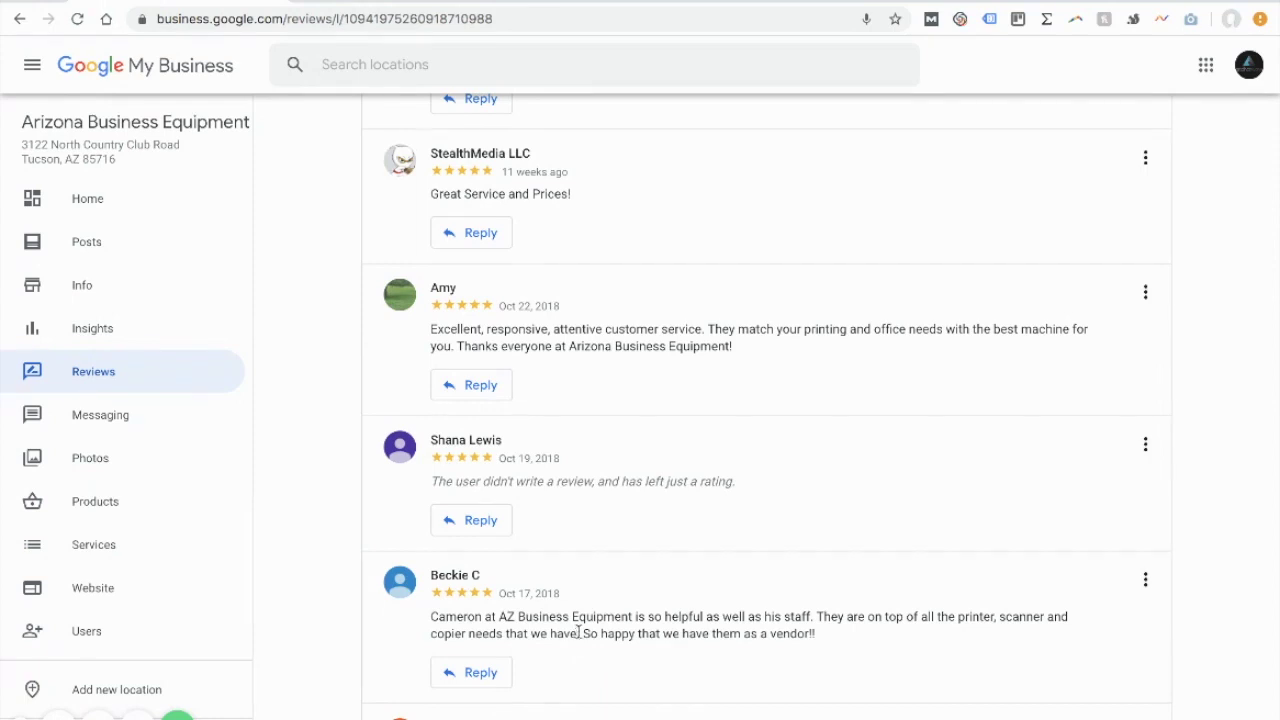
scroll(578, 632, "down", 2)
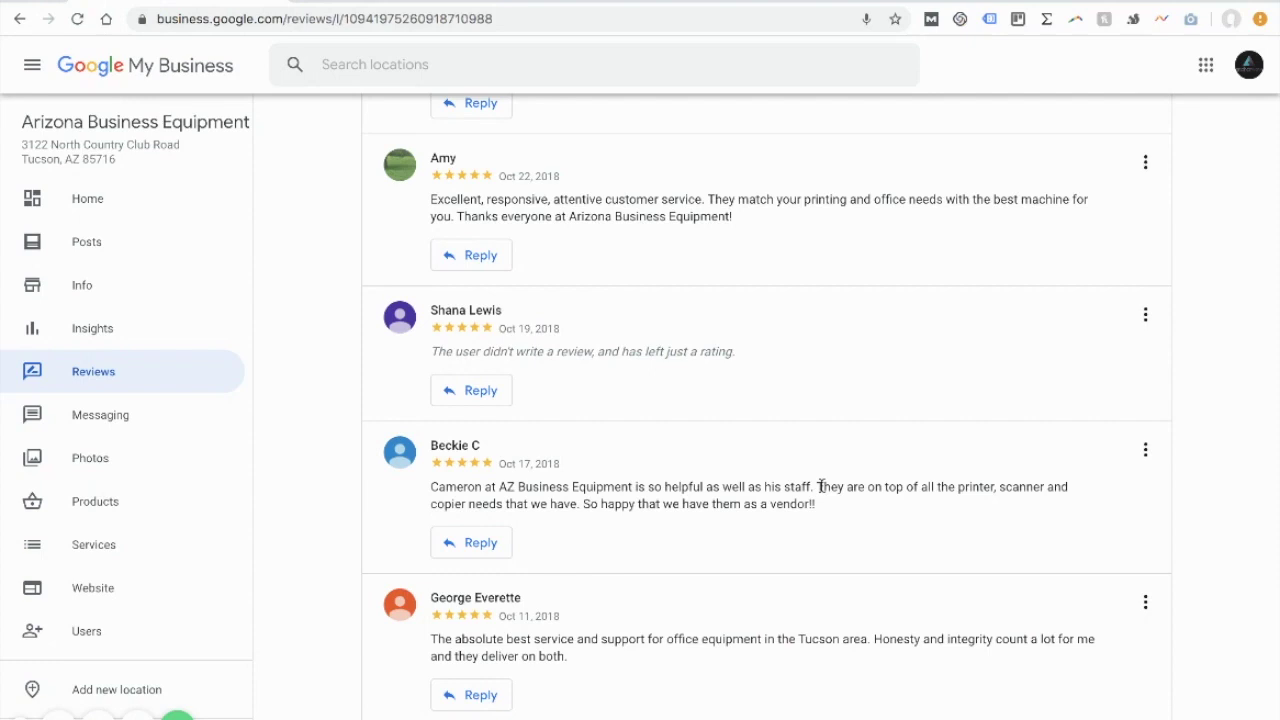
Highlight the keyword "printer" and the wording about printer, scanner and copier needs in the October 17, 2018 review.
left_click_drag(876, 486, 988, 503)
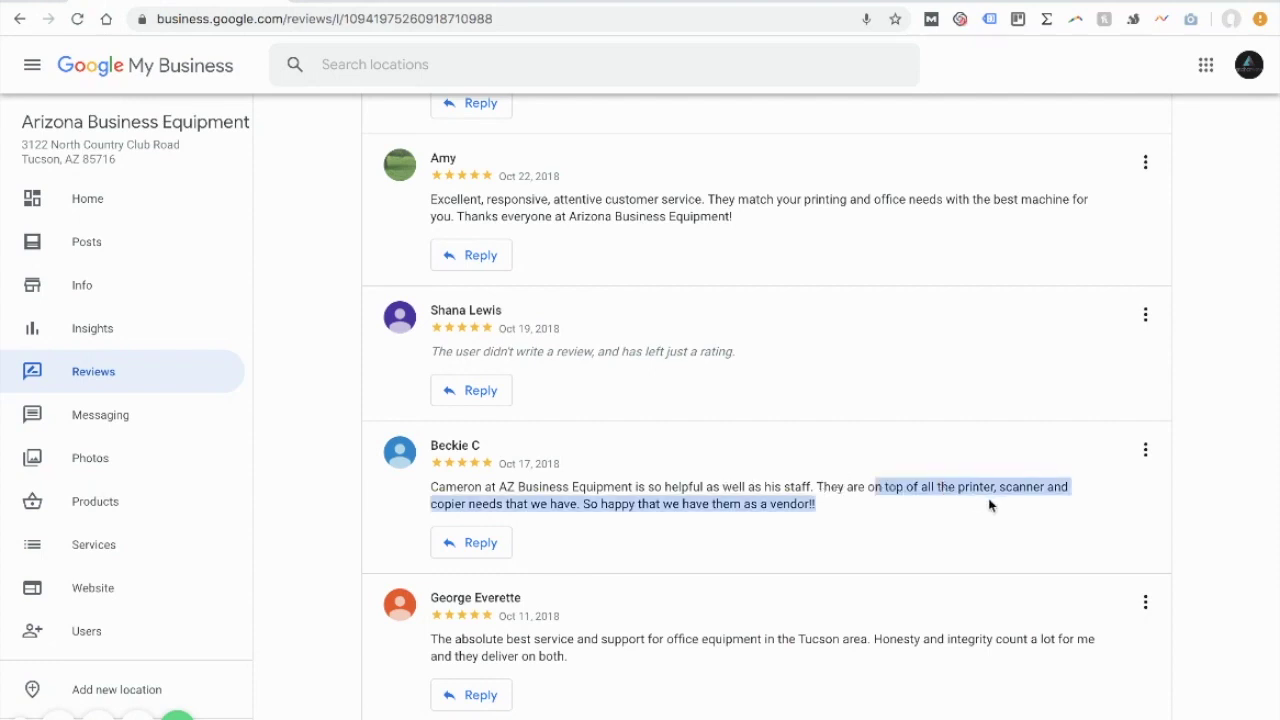
left_click(506, 483)
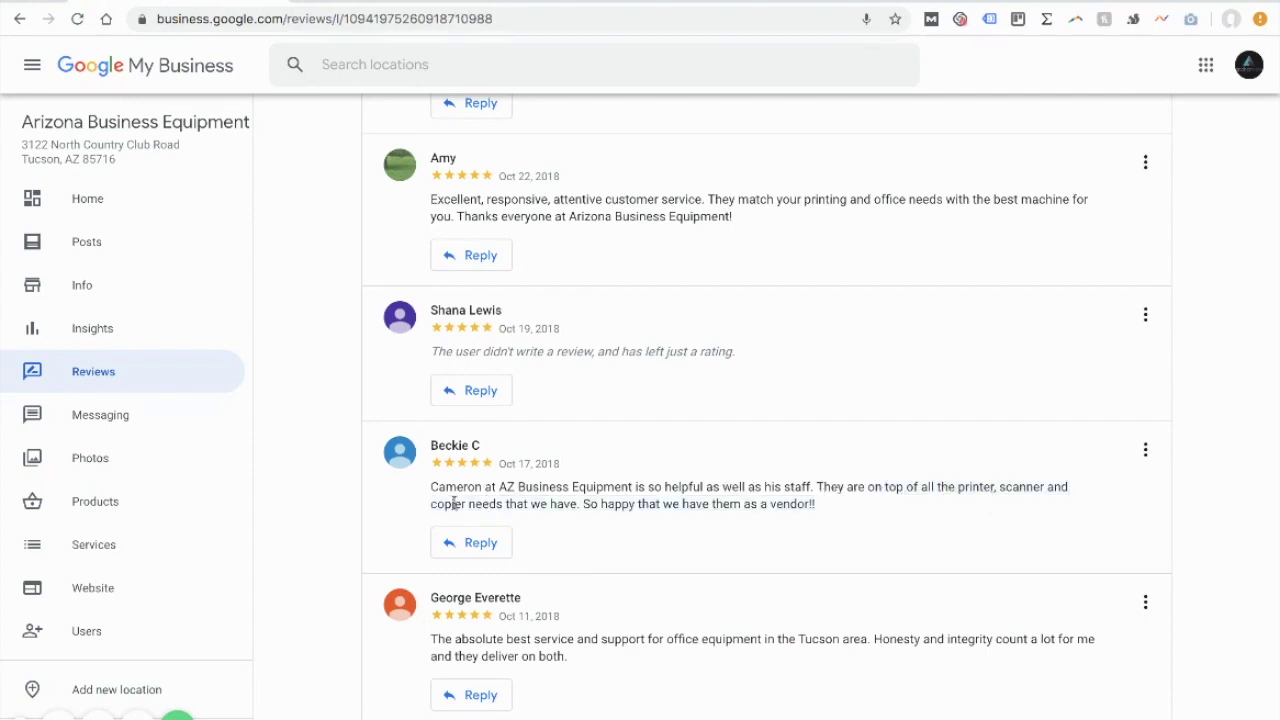
left_click_drag(957, 486, 993, 486)
left_click(1022, 486)
scroll(566, 376, "up", 3)
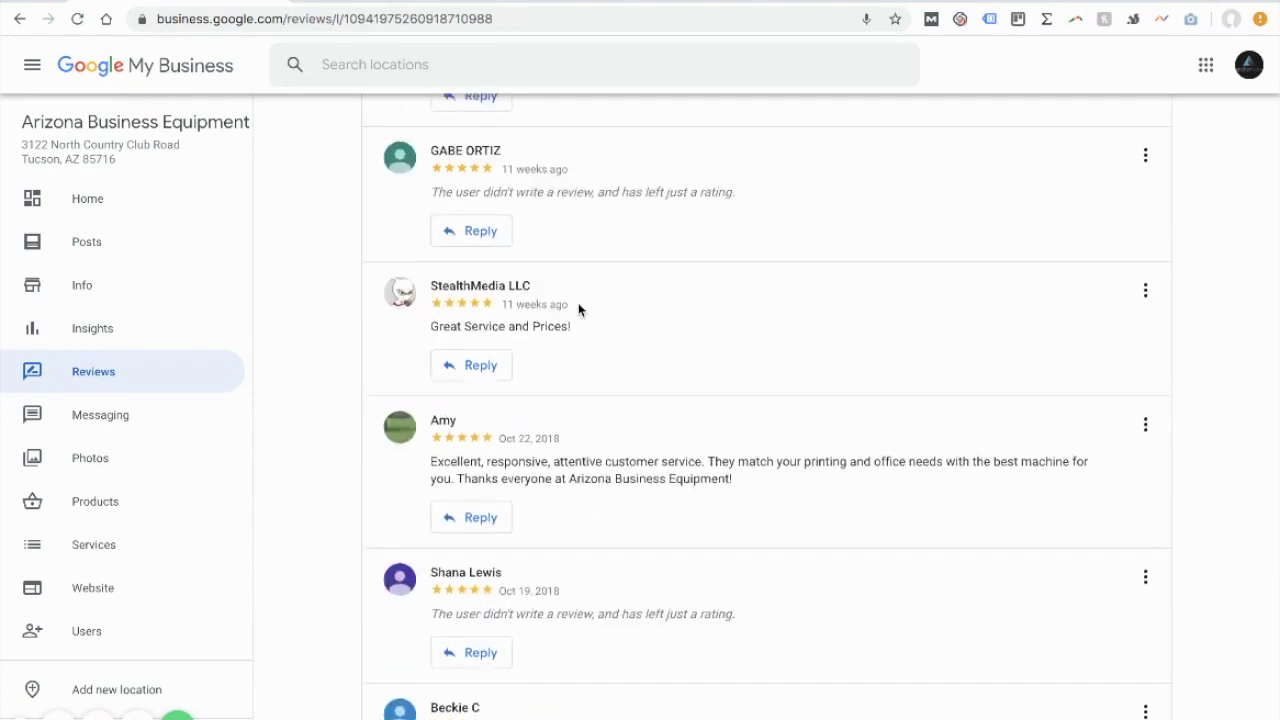
scroll(578, 308, "up", 1)
scroll(578, 308, "up", 3)
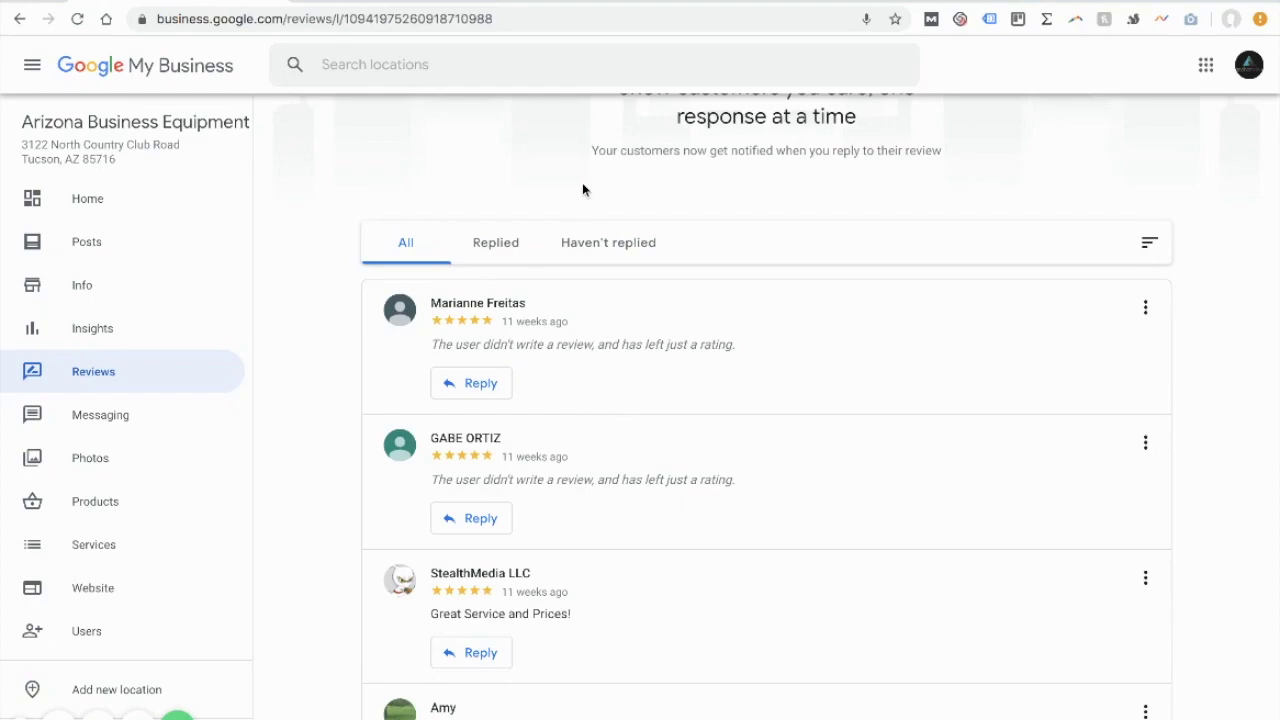
Switch to the Google search results for "arizona business equipment", look over the business's rating and review snippets, and view all its Google reviews.
left_click(560, 7)
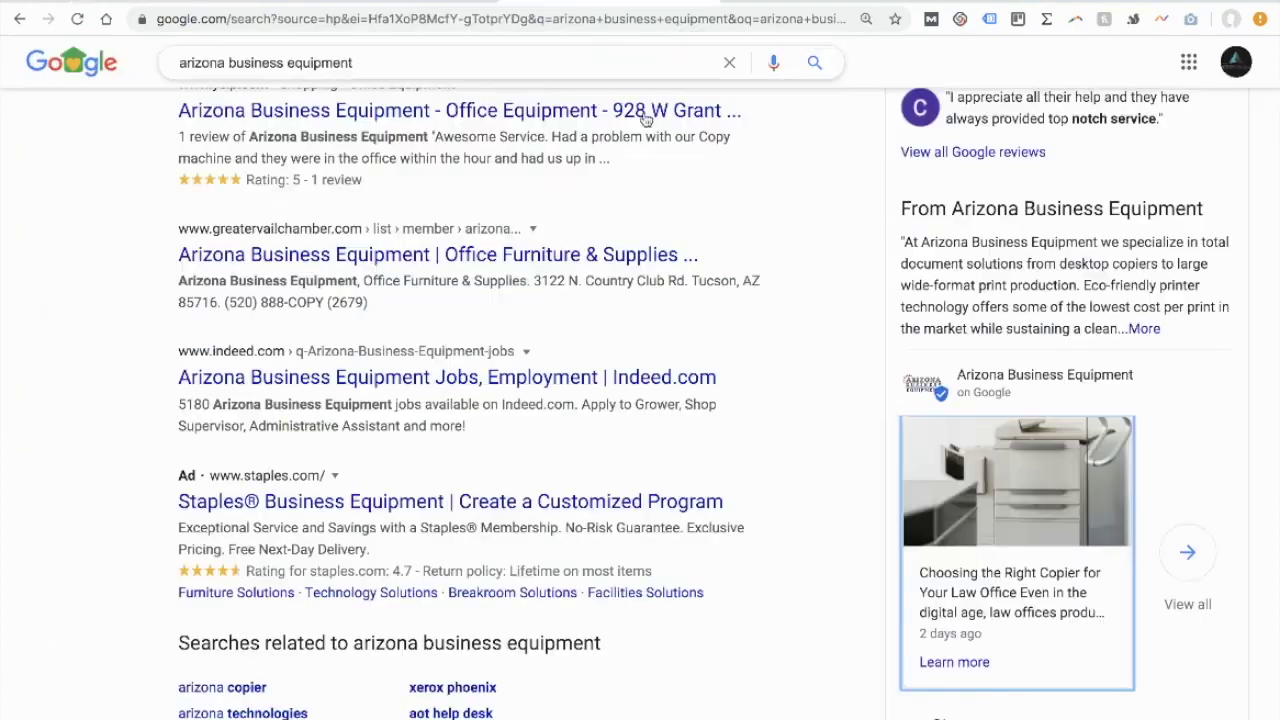
scroll(895, 406, "up", 5)
scroll(895, 406, "up", 5)
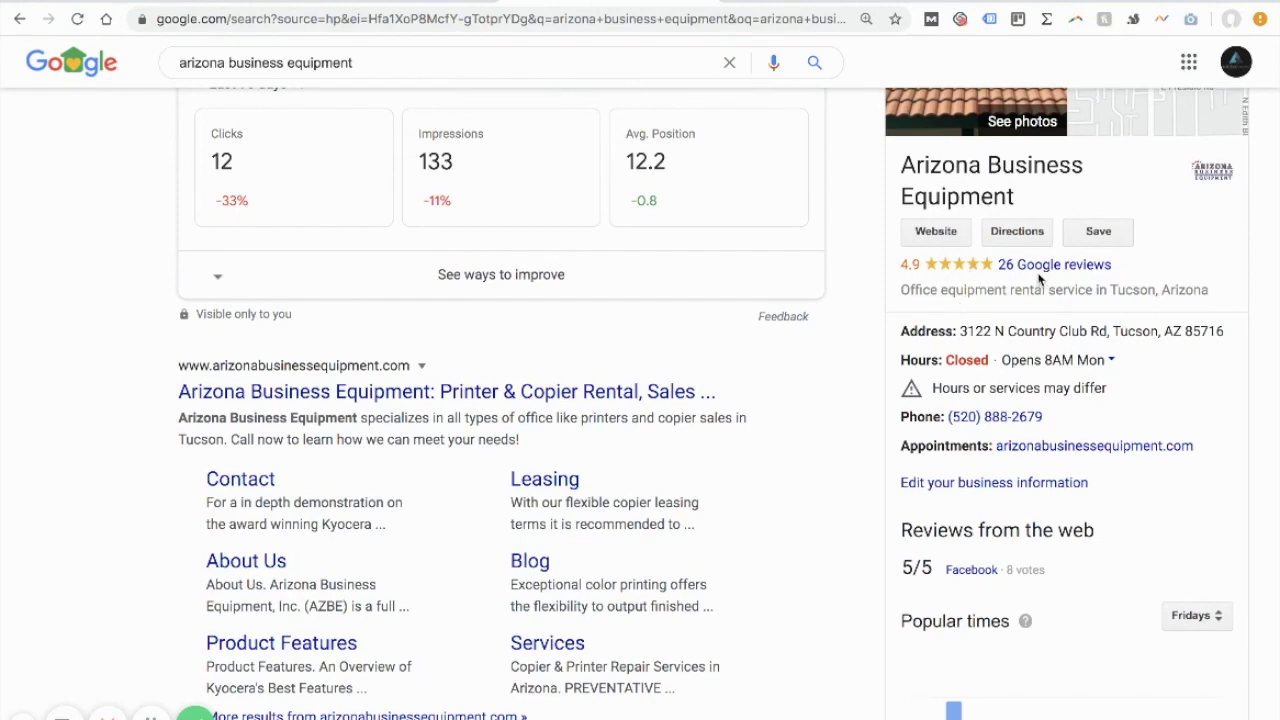
scroll(1047, 292, "down", 7)
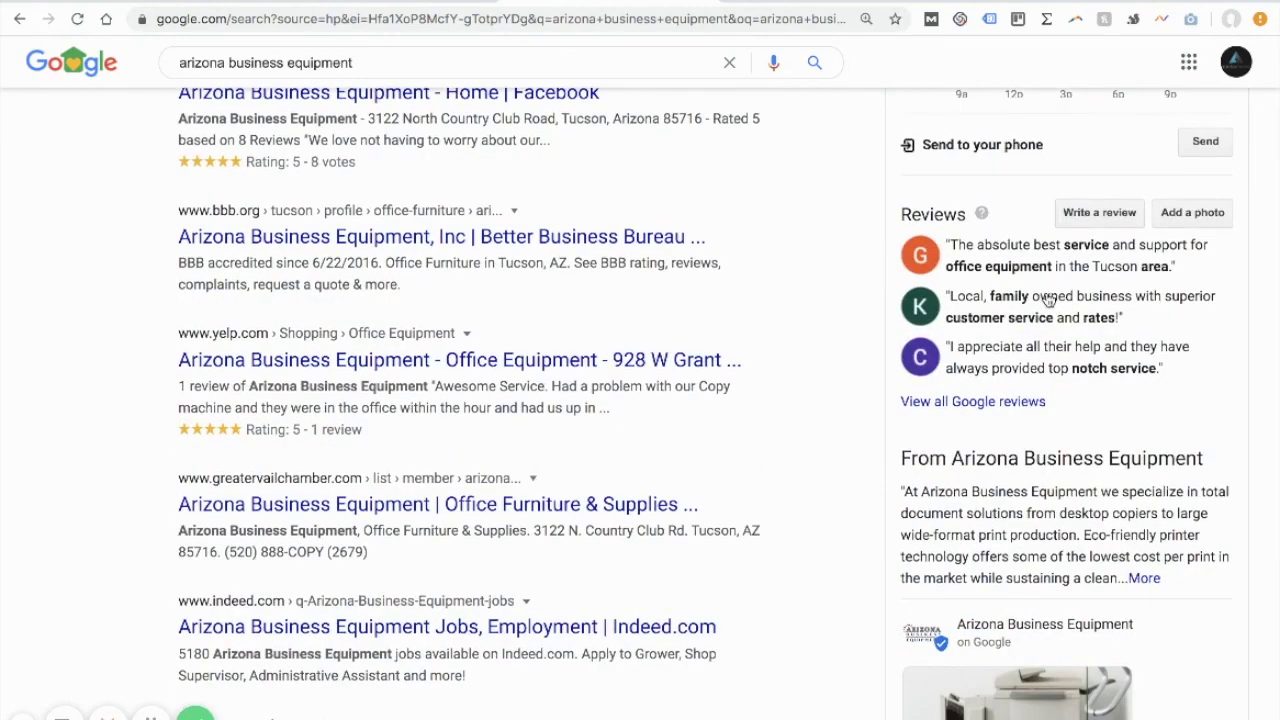
scroll(1047, 295, "down", 4)
scroll(1047, 292, "up", 3)
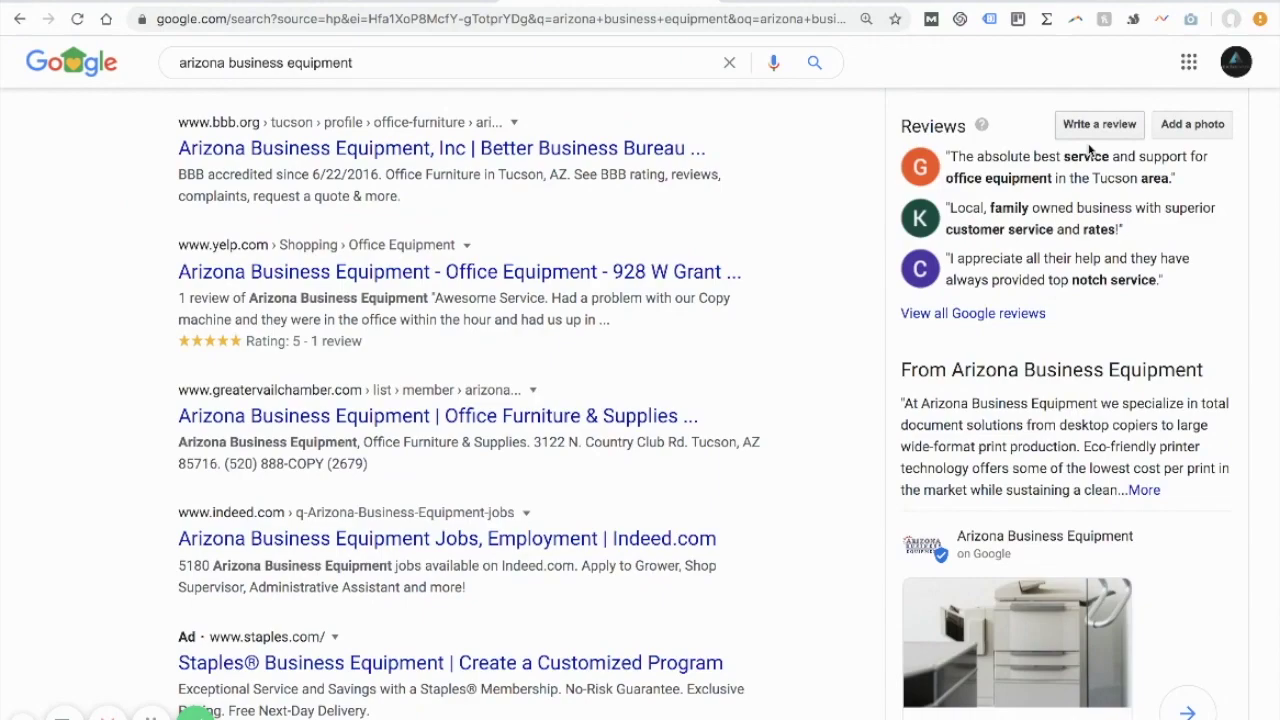
left_click(997, 314)
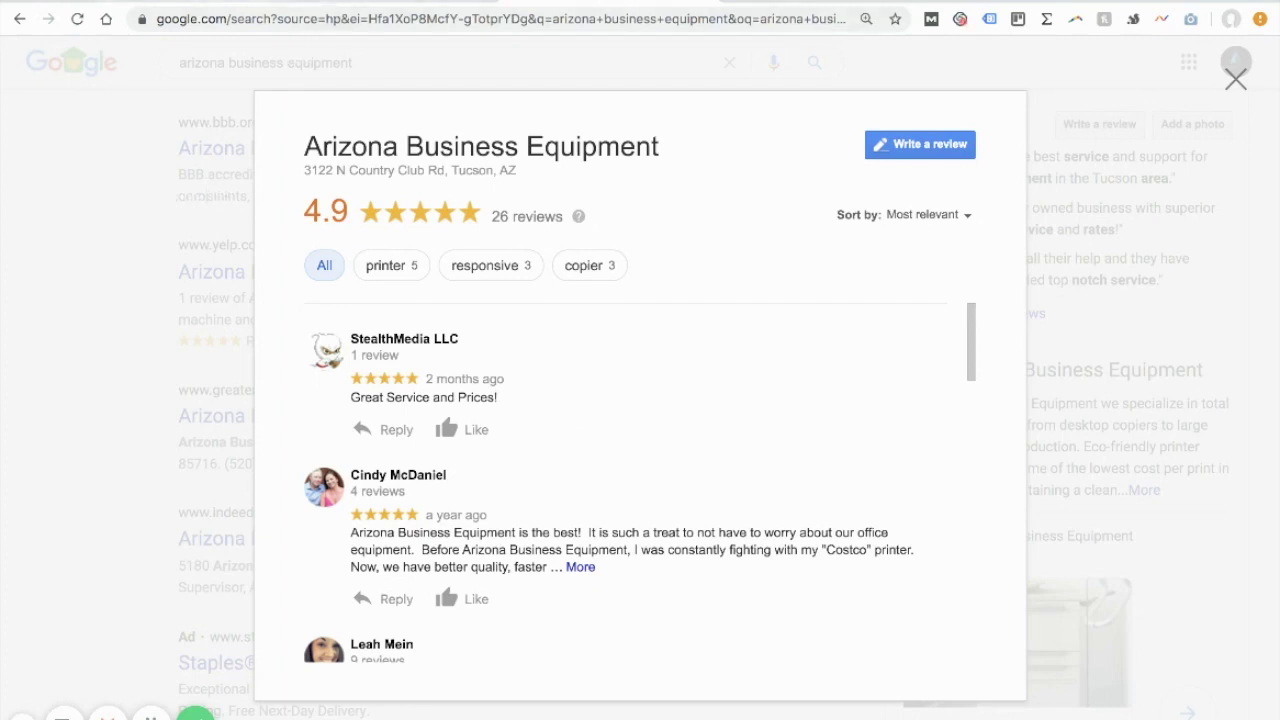
Return to Google My Business and open the Messaging section to read about receiving messages from customers.
key("ctrl+Tab")
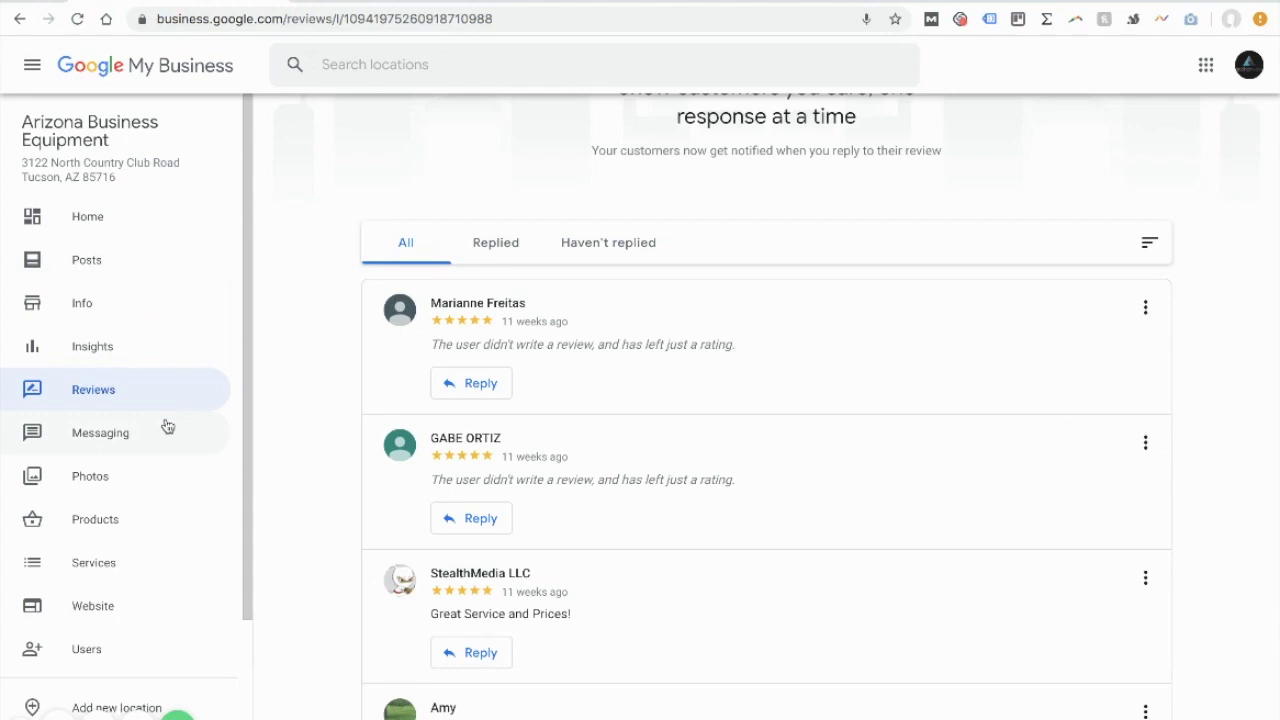
scroll(168, 424, "down", 1)
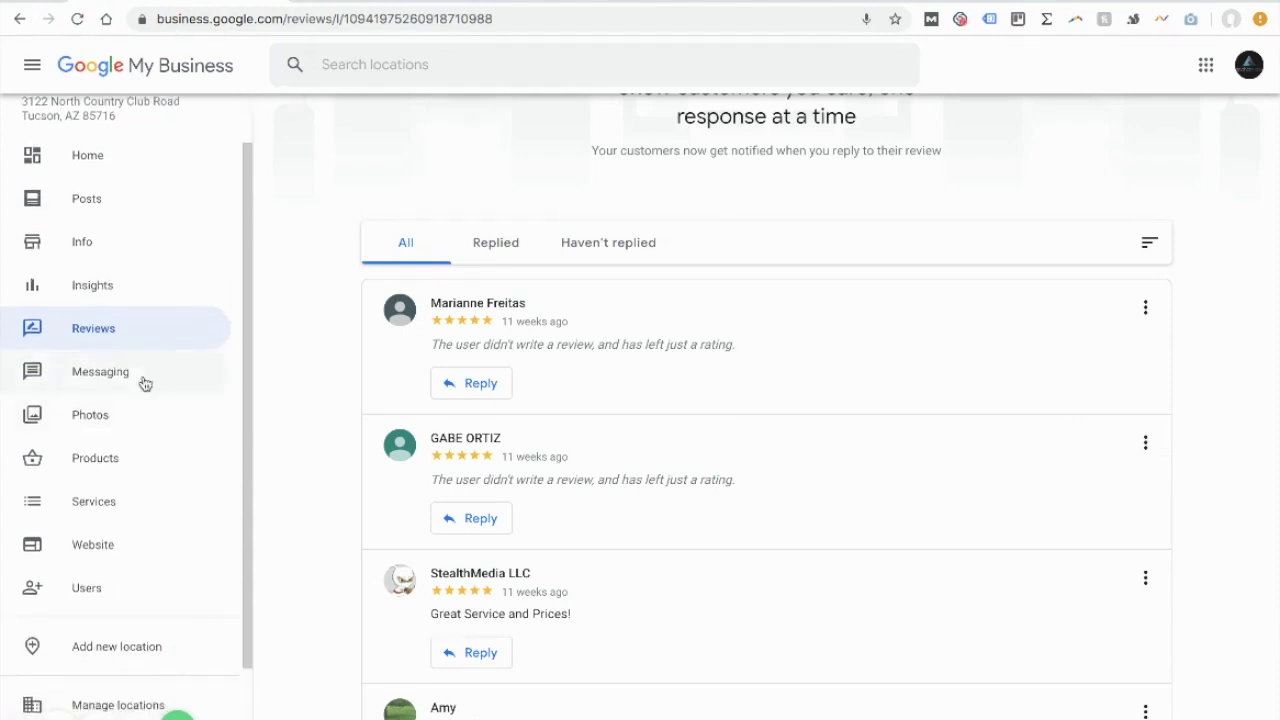
left_click(143, 380)
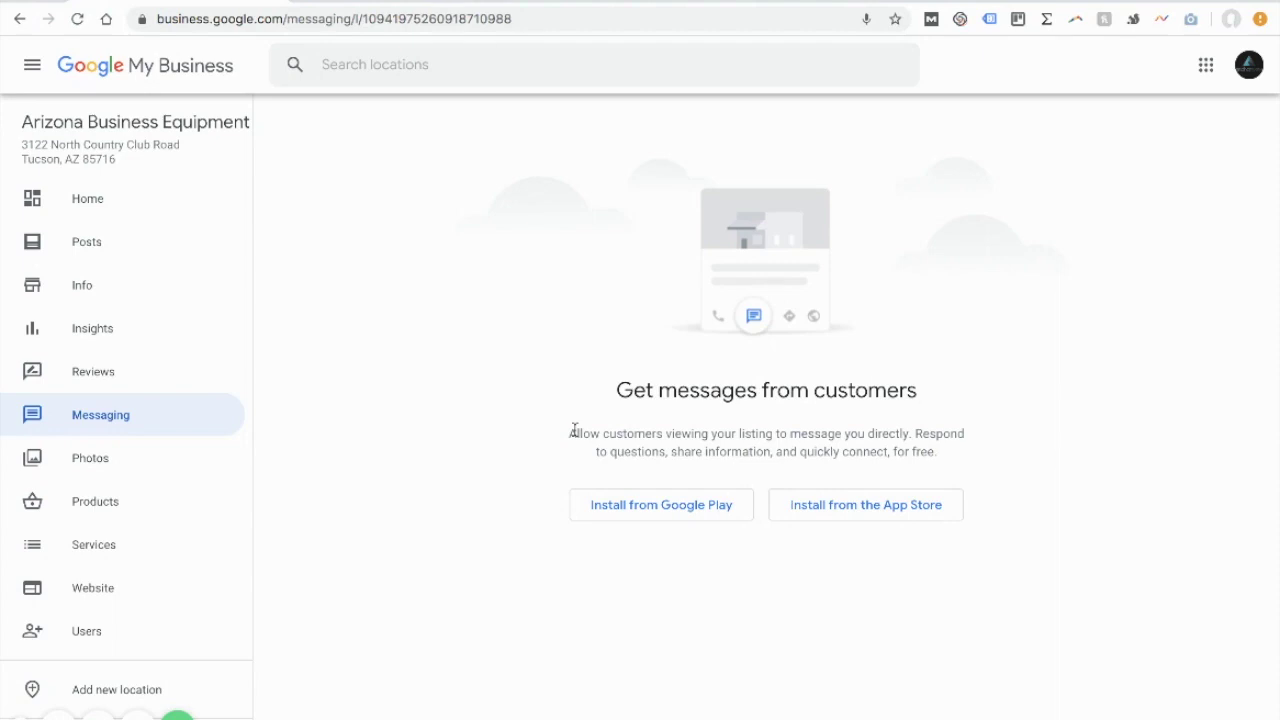
left_click(650, 1)
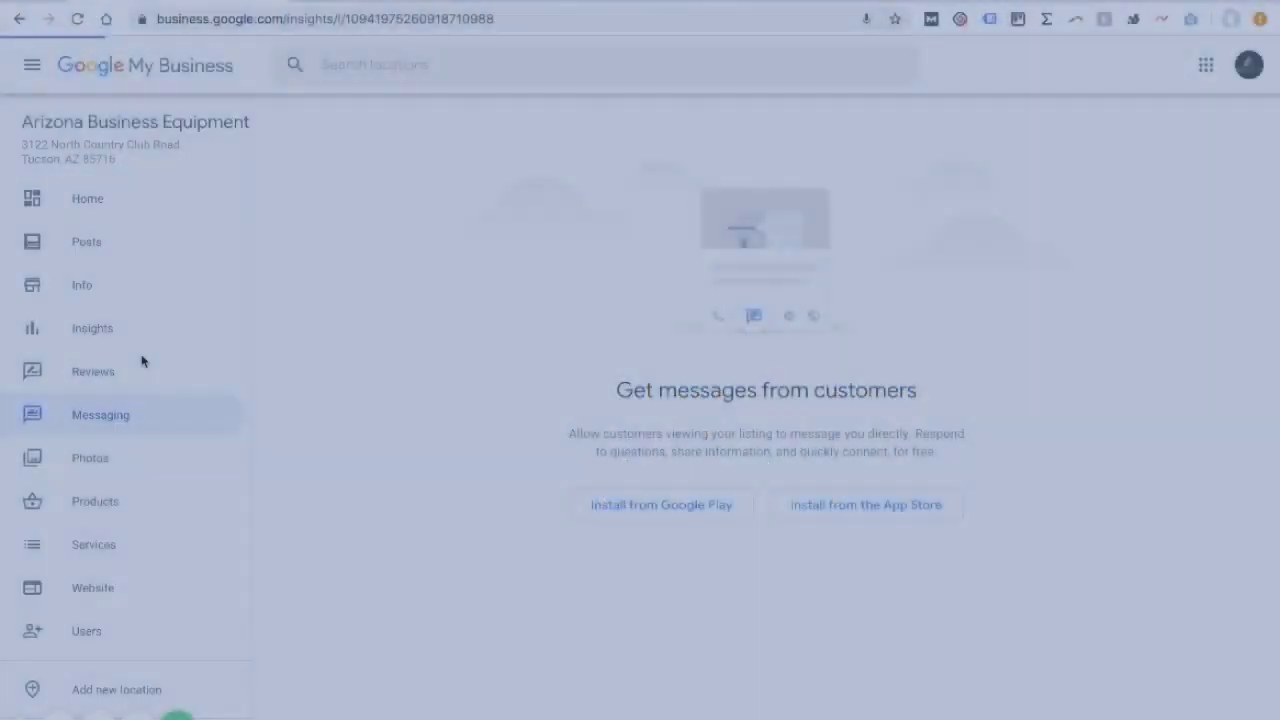
Examine the one-month Insights on customer searches and phone calls by day of week, and return to the Home dashboard.
left_click(143, 358)
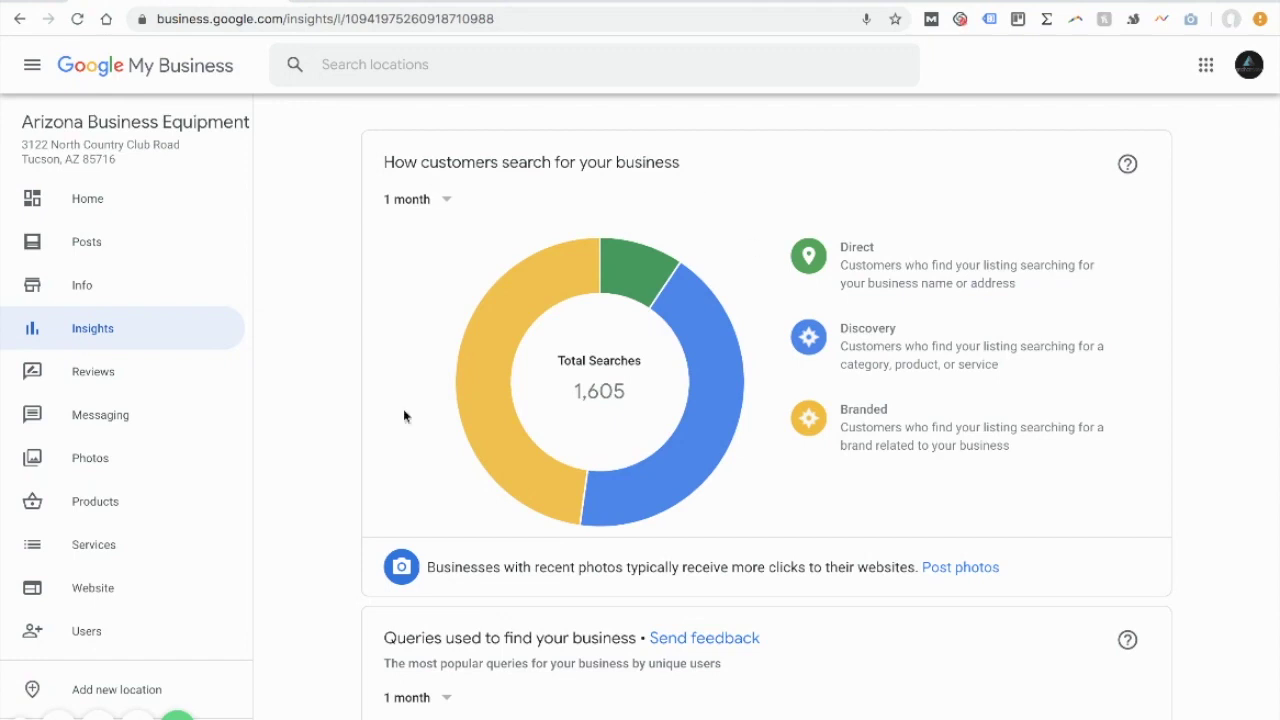
mouse_move(492, 331)
mouse_move(897, 449)
mouse_move(675, 468)
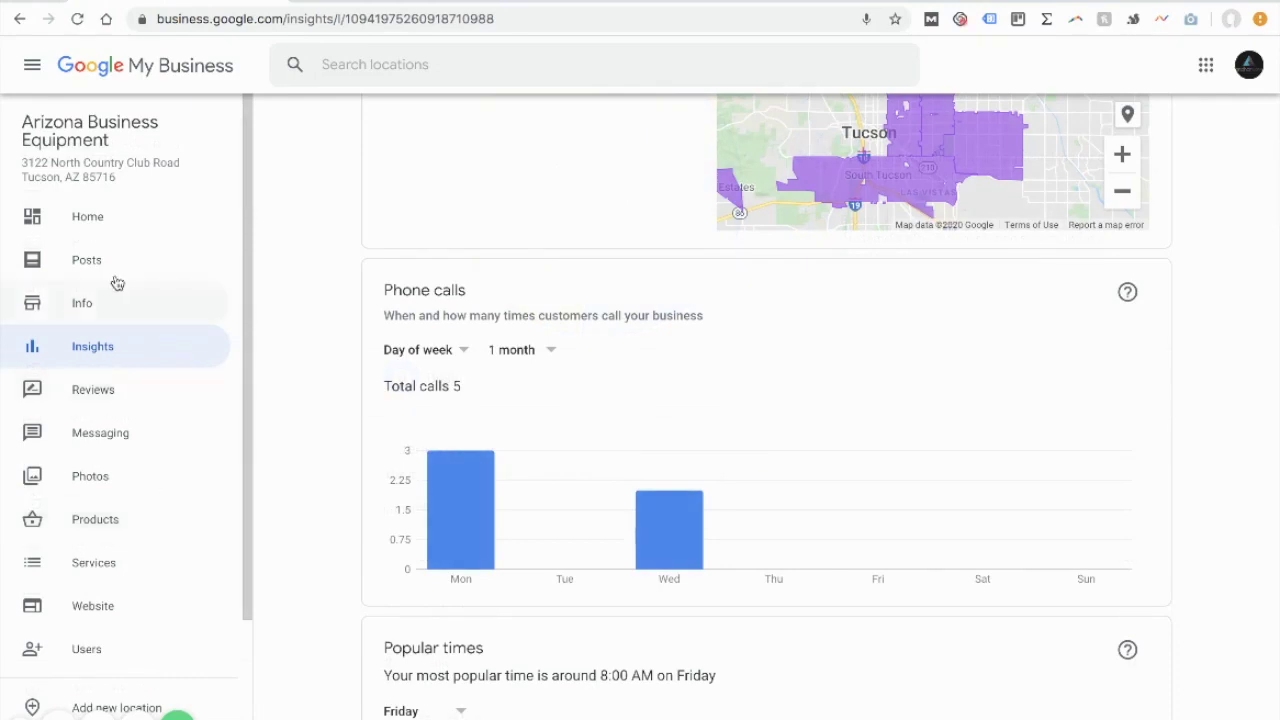
left_click(130, 212)
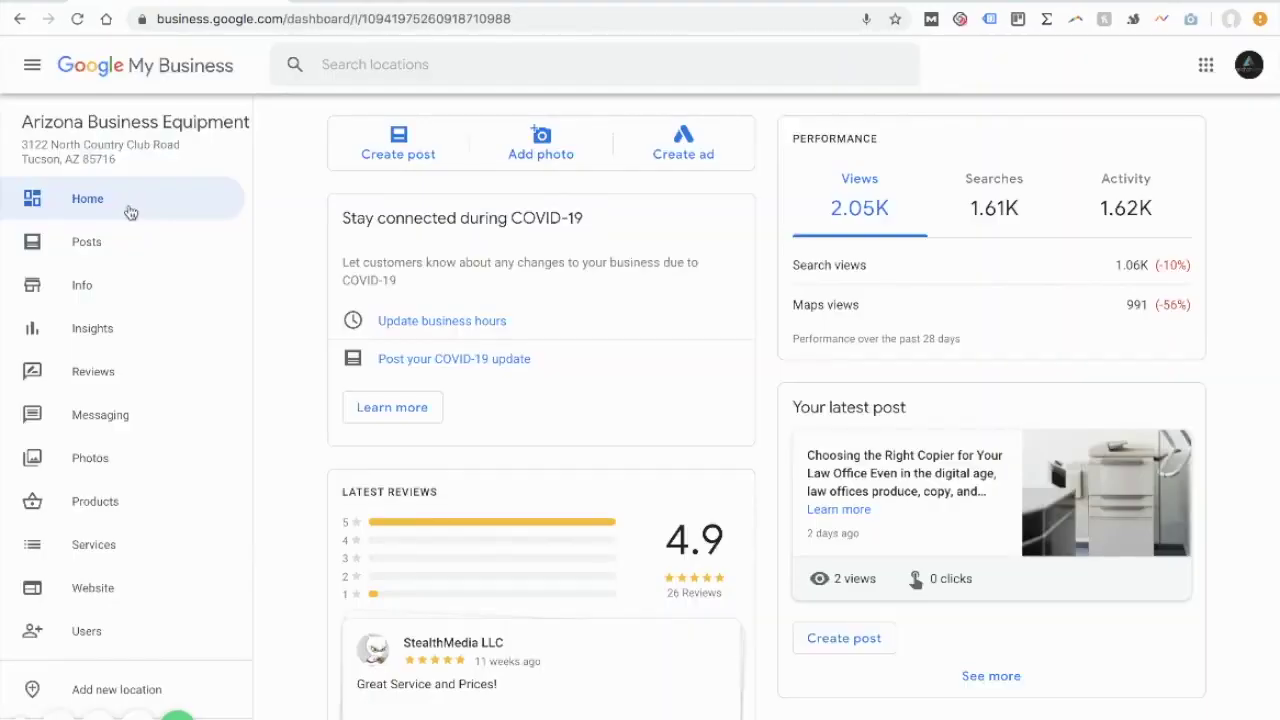